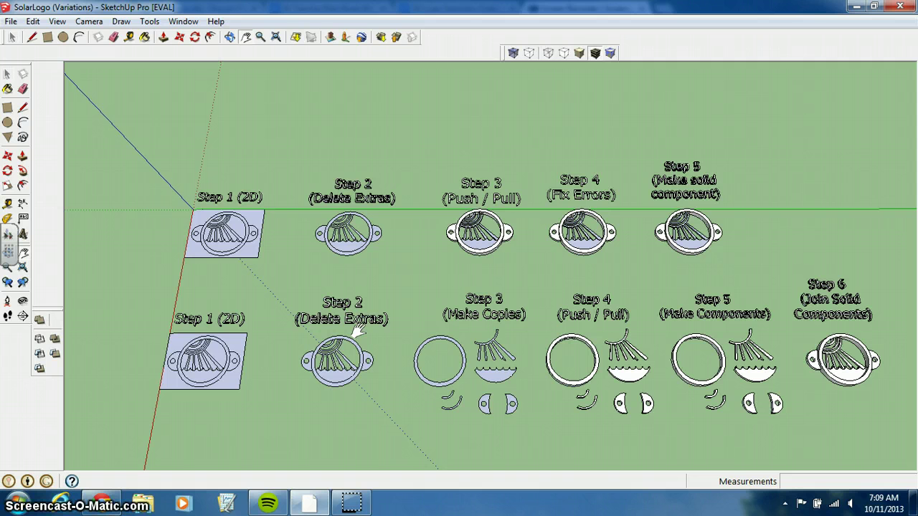
Pan, zoom and orbit from the overview to close views of the Step 2 Delete Extras and Step 3 Push / Pull logos
drag(352, 309, 458, 324)
scroll(349, 283, up, 8)
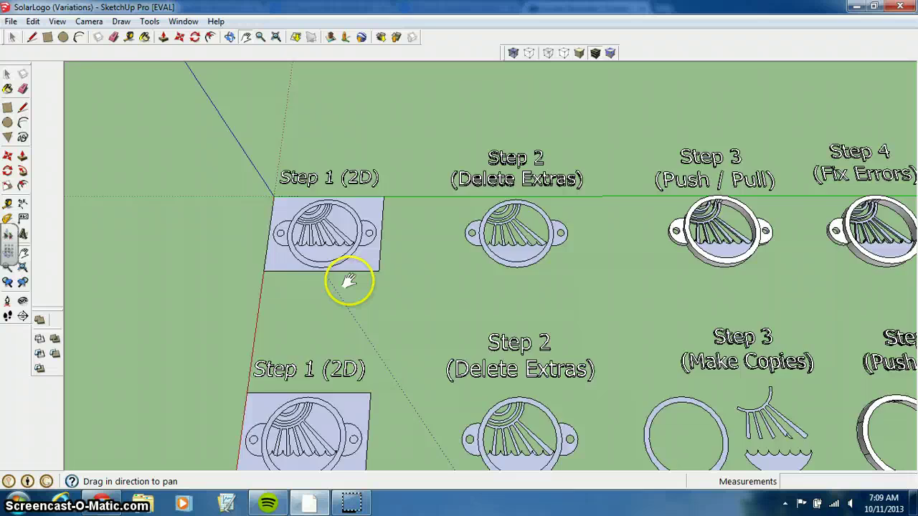
key(o)
key(h)
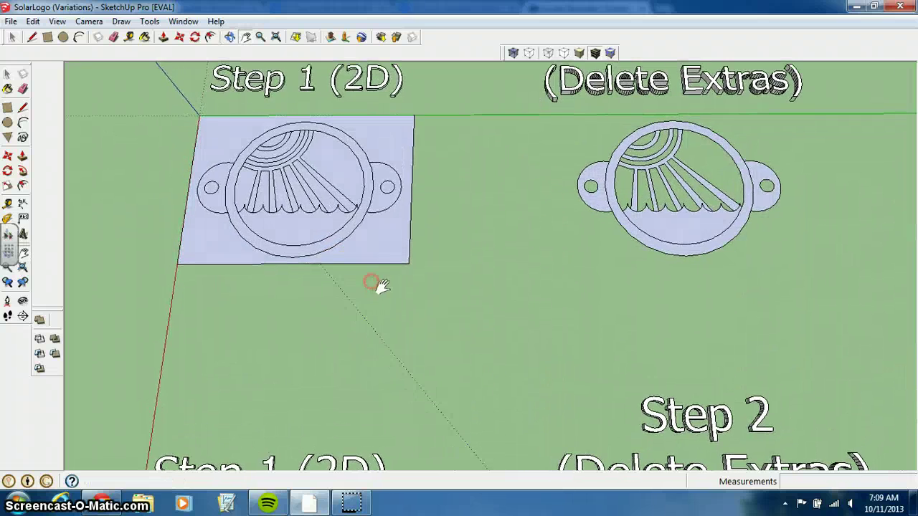
drag(375, 285, 375, 354)
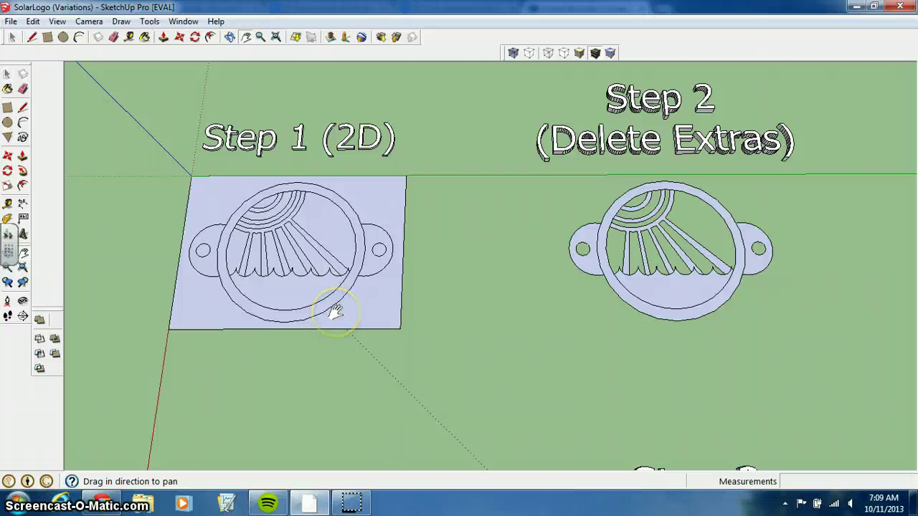
drag(493, 333, 233, 347)
click(359, 269)
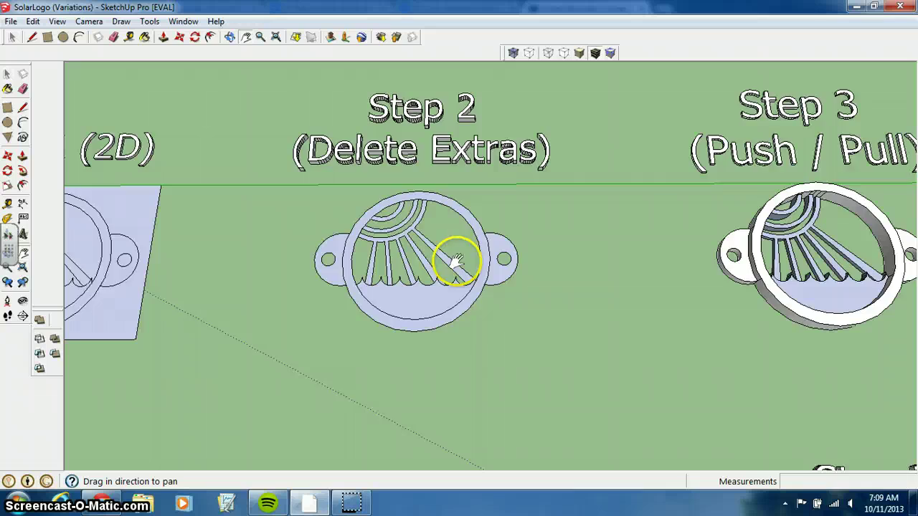
middle_drag(447, 262, 470, 242)
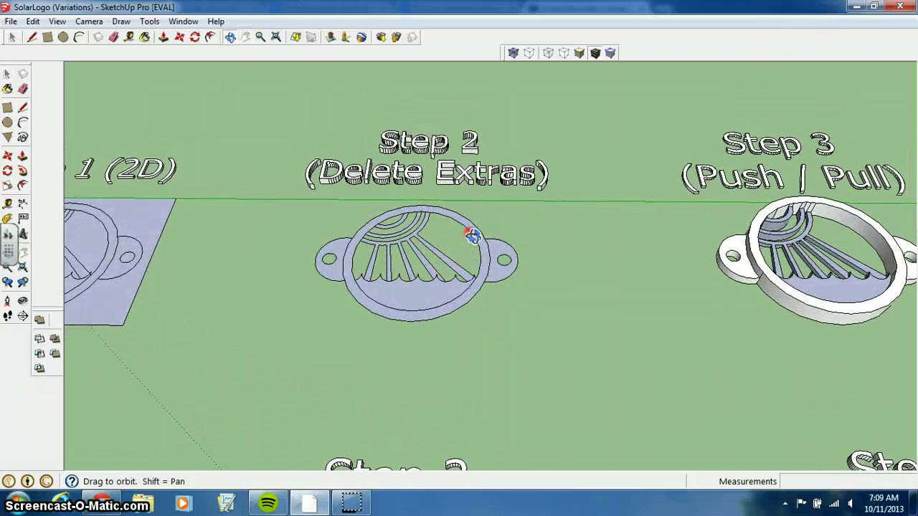
shift+drag(691, 359, 248, 380)
Zoom in on the Step 3 Push / Pull logo and orbit to a low, front-on view
scroll(385, 349, up, 2)
middle_drag(465, 347, 457, 259)
scroll(457, 260, up, 4)
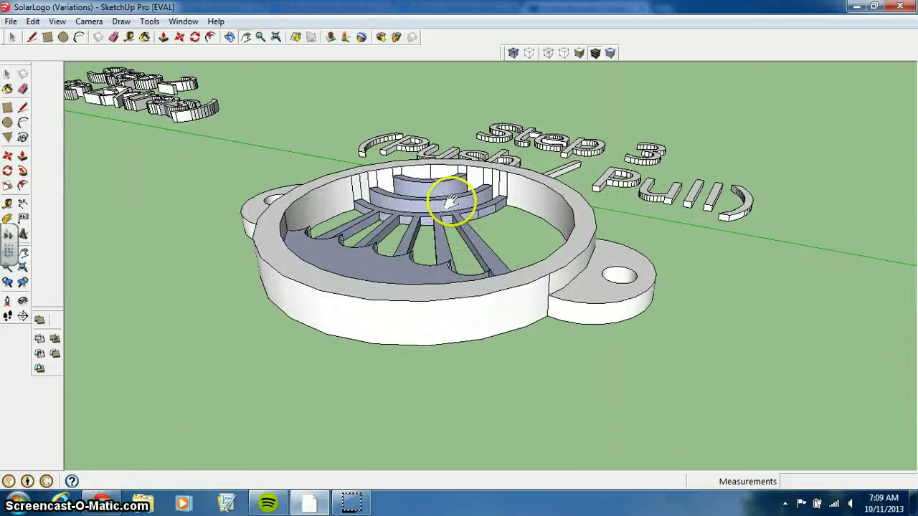
middle_drag(468, 281, 578, 375)
scroll(578, 374, down, 3)
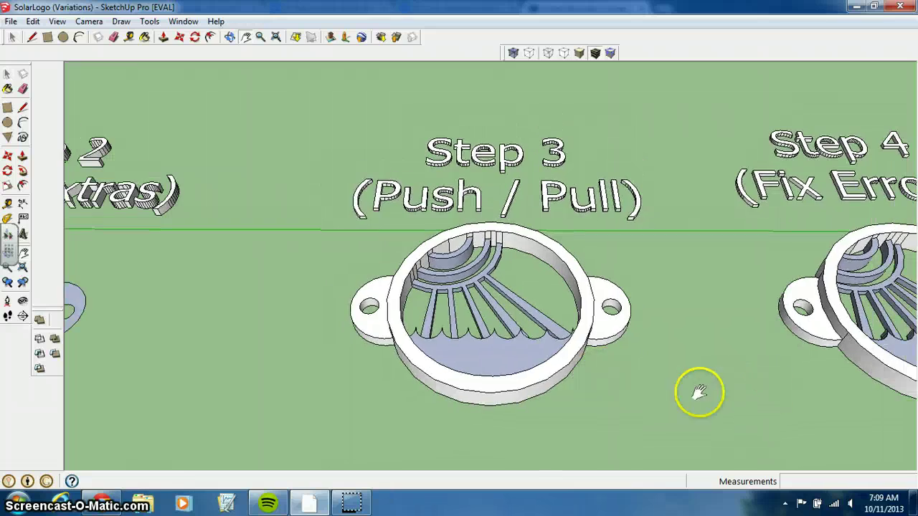
middle_drag(635, 387, 595, 123)
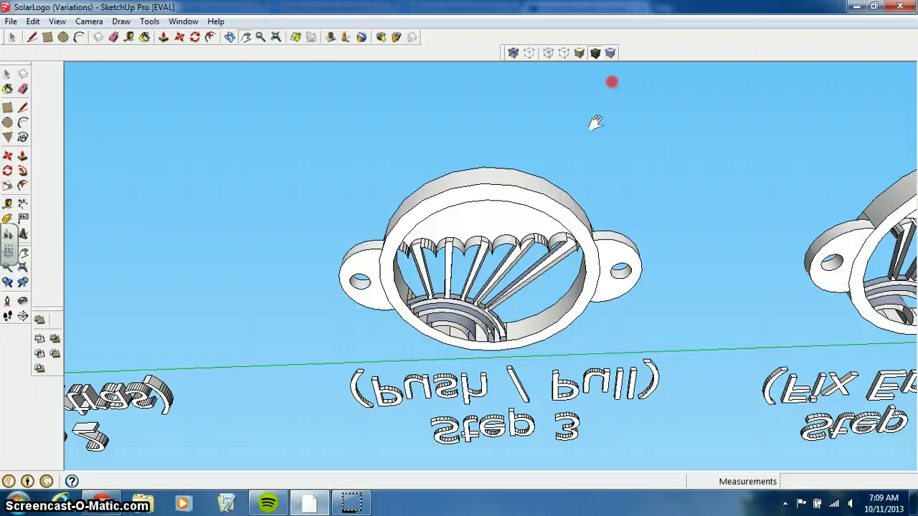
Orbit around the Step 3 ring to view its underside and then its top
scroll(549, 231, up, 2)
scroll(549, 231, up, 2)
mouse_move(539, 236)
middle_down()
mouse_move(542, 256)
mouse_move(534, 235)
middle_up()
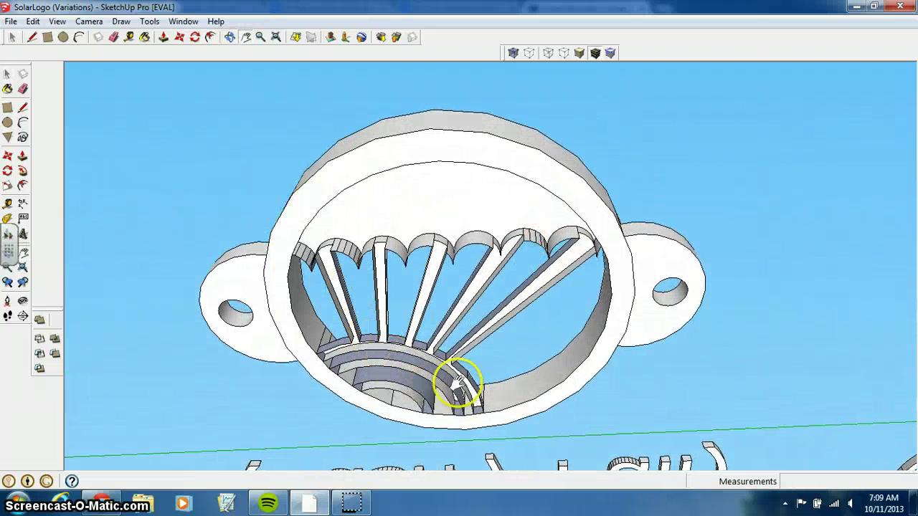
drag(473, 342, 439, 40)
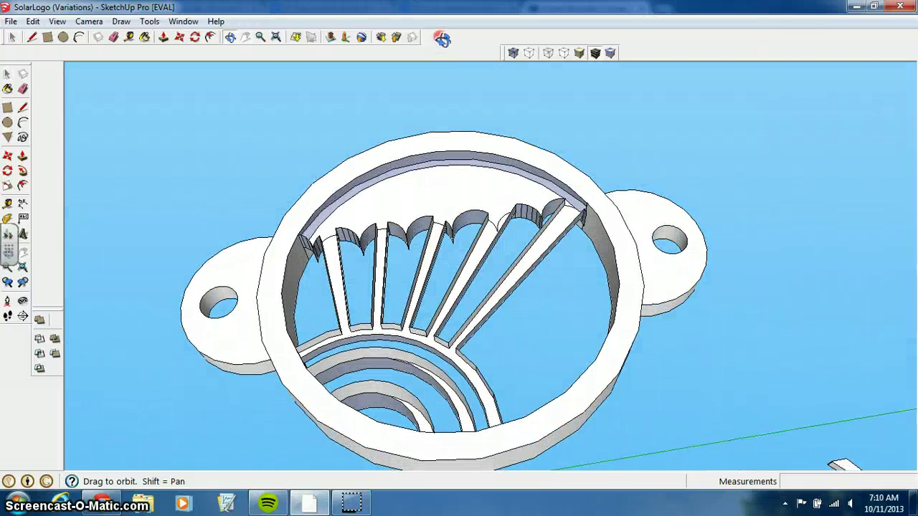
key(h)
middle_drag(523, 214, 551, 192)
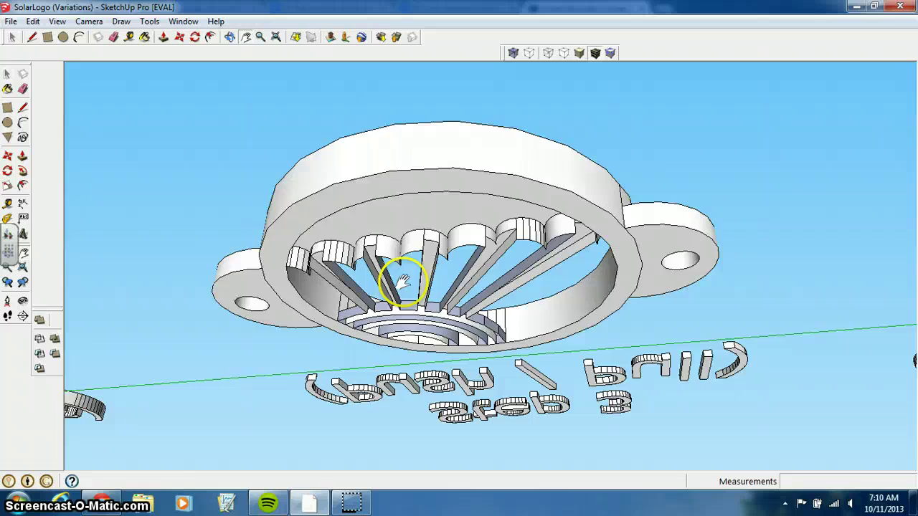
middle_drag(557, 278, 677, 383)
Pan right to the Step 4 Fix Errors model and orbit around it
drag(677, 383, 502, 330)
drag(711, 328, 595, 335)
middle_drag(594, 334, 608, 387)
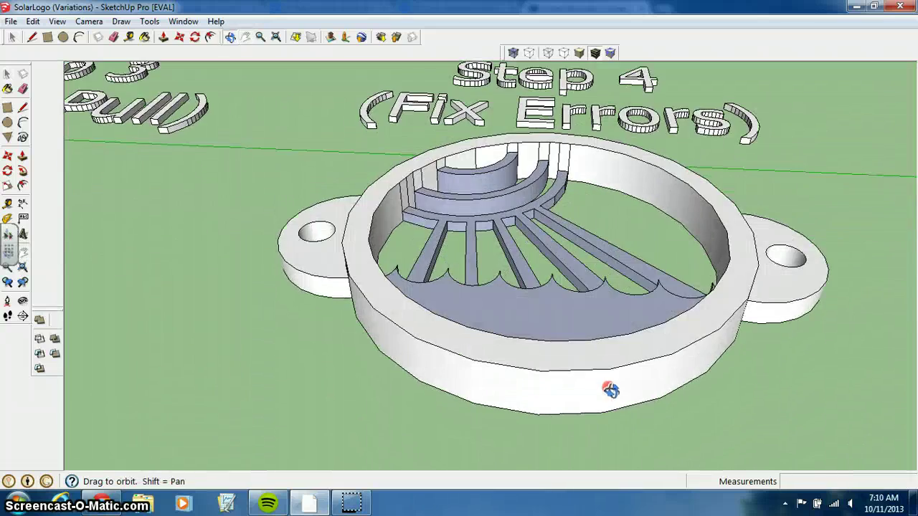
drag(771, 353, 373, 328)
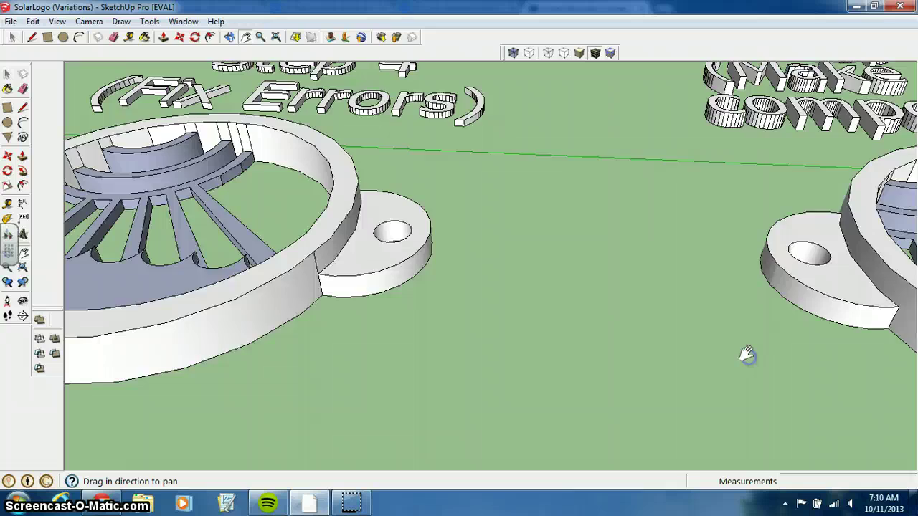
drag(748, 352, 746, 354)
Centre the Step 5 Make solid component logo, view it from below, then from above
scroll(645, 328, down, 5)
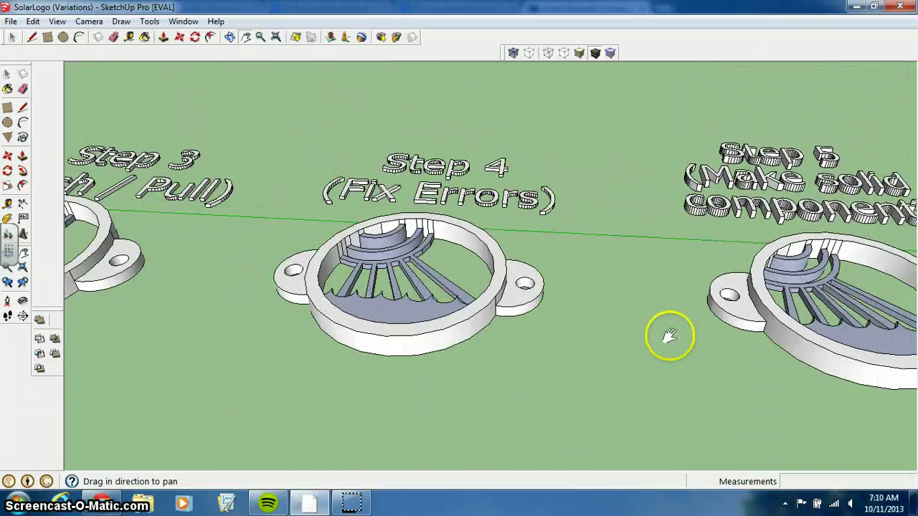
drag(838, 354, 529, 386)
middle_drag(529, 386, 560, 122)
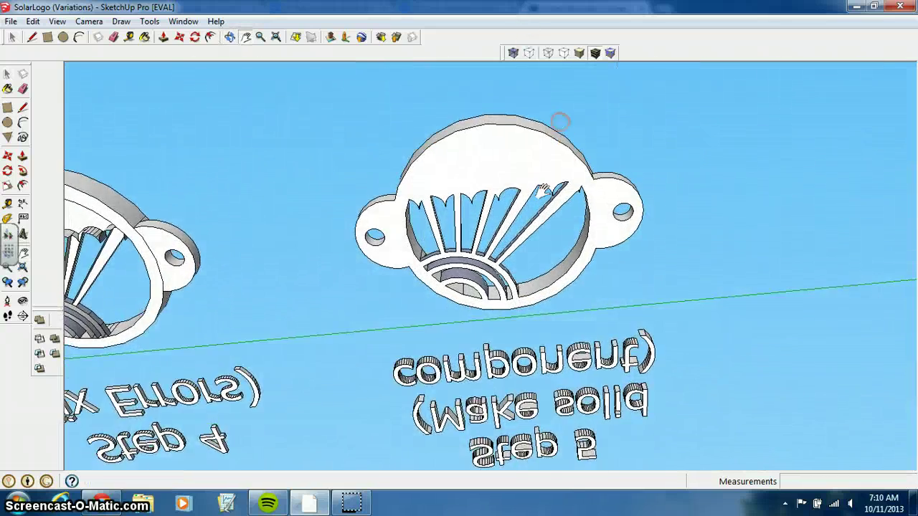
scroll(543, 190, up, 3)
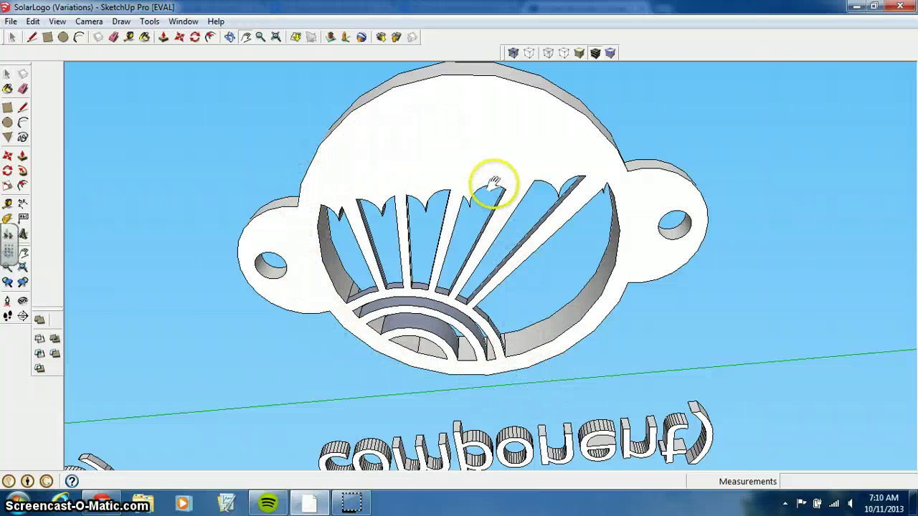
drag(500, 185, 528, 390)
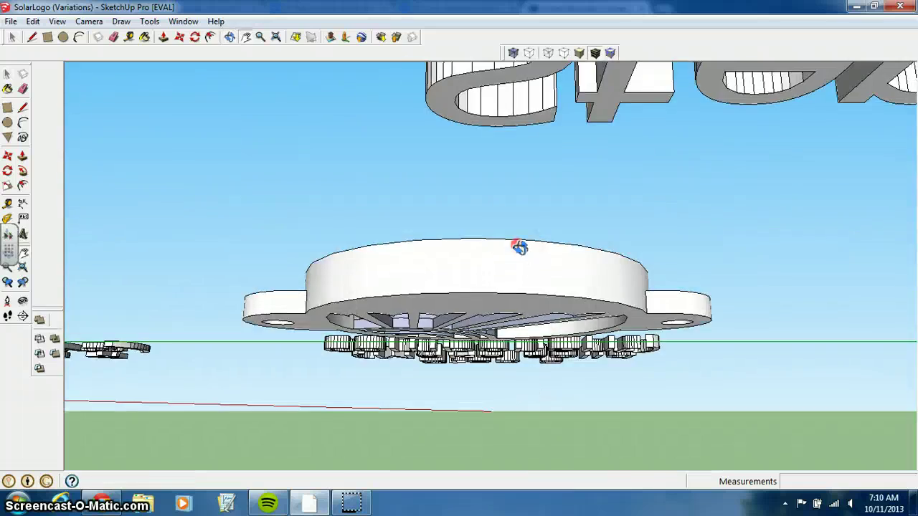
drag(516, 246, 551, 317)
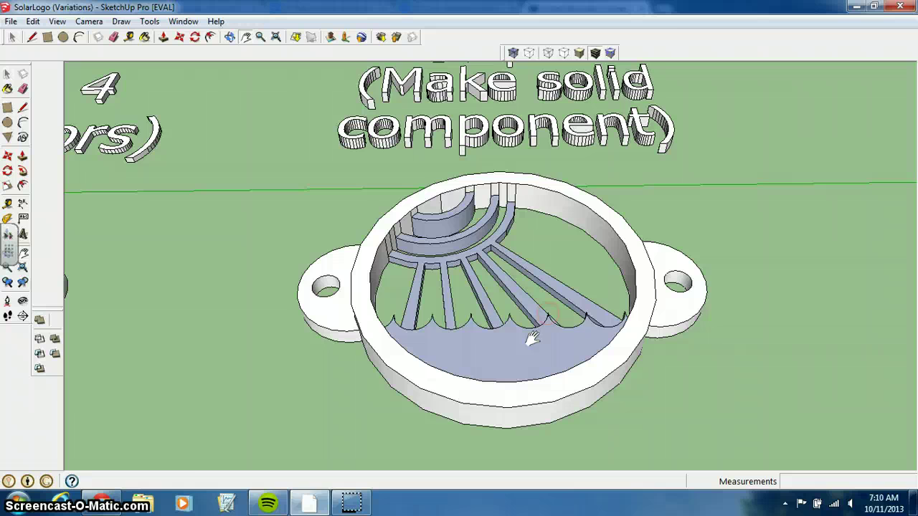
Check in Entity Info that the Step 5 logo is a Solid Component and note its volume
key(space)
click(533, 342)
right_click(531, 342)
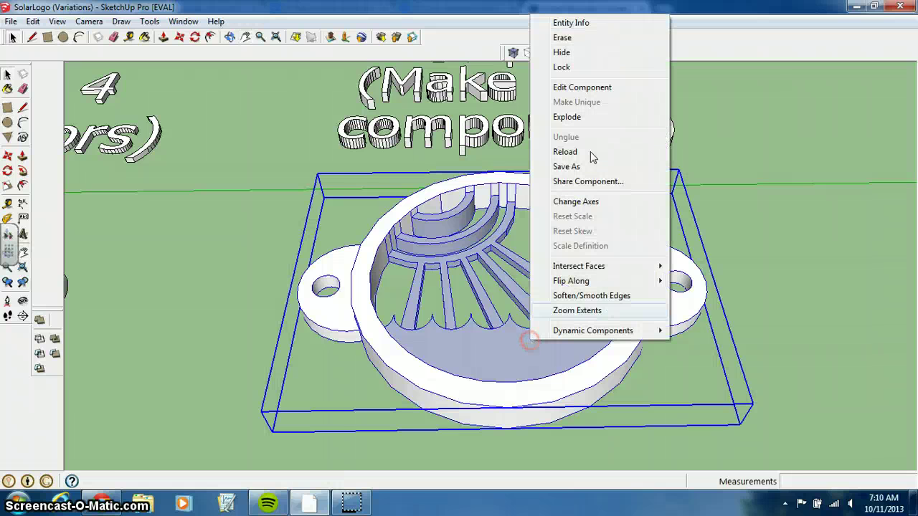
click(584, 23)
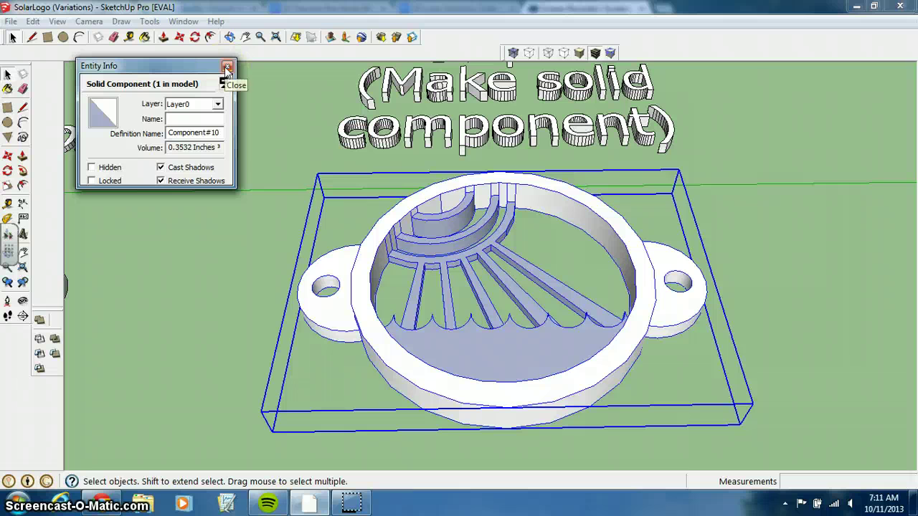
click(226, 68)
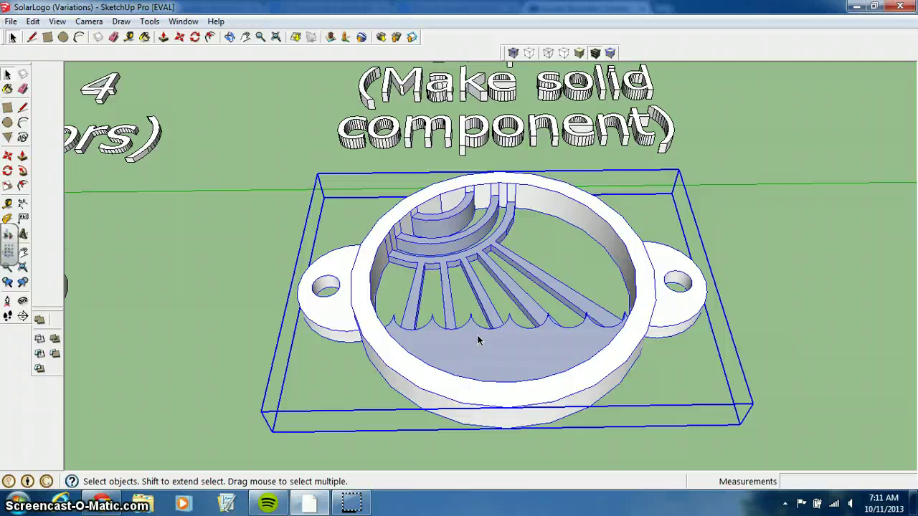
scroll(478, 341, down, 6)
Zoom and orbit over the flat drawings, then centre the lower row's Step 2 and Step 3 Make Copies
mouse_move(406, 383)
shift+middle_down()
mouse_move(660, 228)
mouse_move(495, 334)
mouse_move(459, 338)
mouse_move(464, 388)
mouse_move(476, 368)
shift+middle_up()
scroll(466, 387, up, 2)
scroll(466, 387, up, 2)
shift+middle_drag(343, 254, 343, 254)
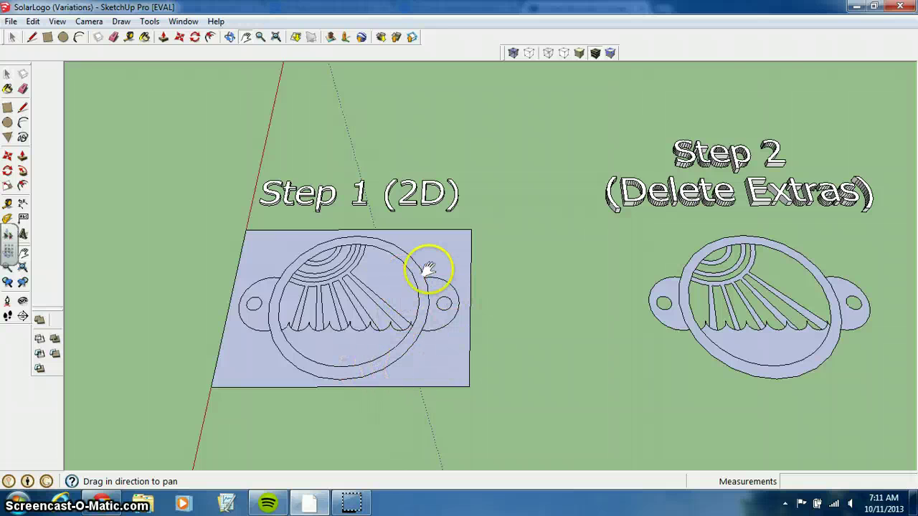
middle_drag(423, 365, 292, 350)
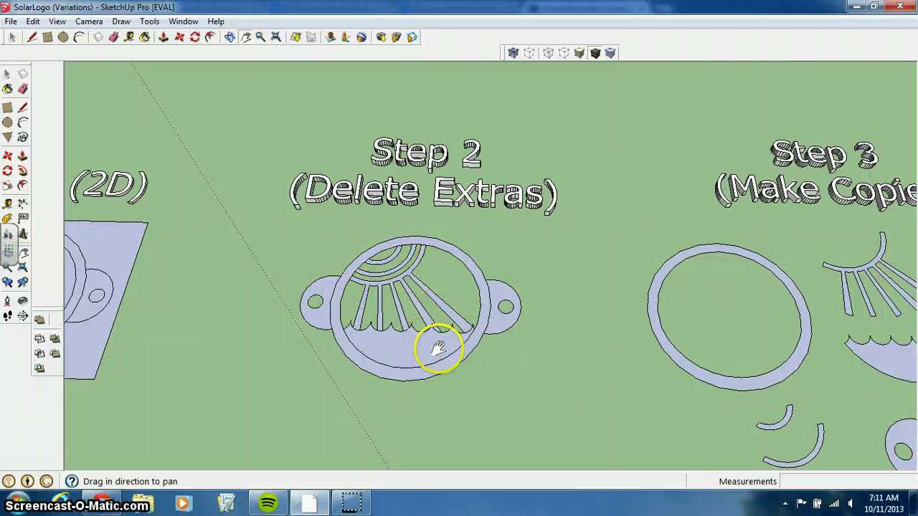
mouse_move(438, 349)
shift+middle_down()
mouse_move(538, 291)
mouse_move(592, 207)
mouse_move(553, 309)
mouse_move(447, 440)
shift+middle_up()
mouse_move(451, 108)
shift+middle_down()
mouse_move(481, 236)
mouse_move(640, 234)
shift+middle_up()
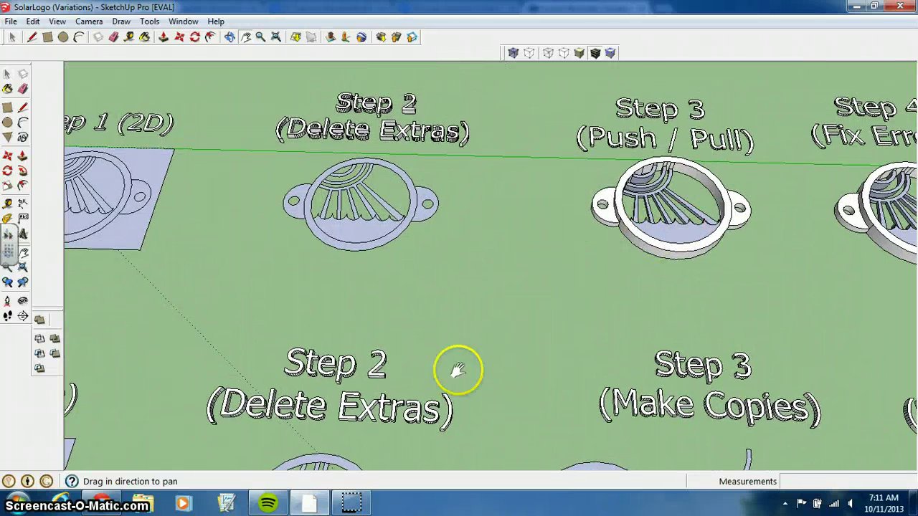
drag(497, 312, 481, 337)
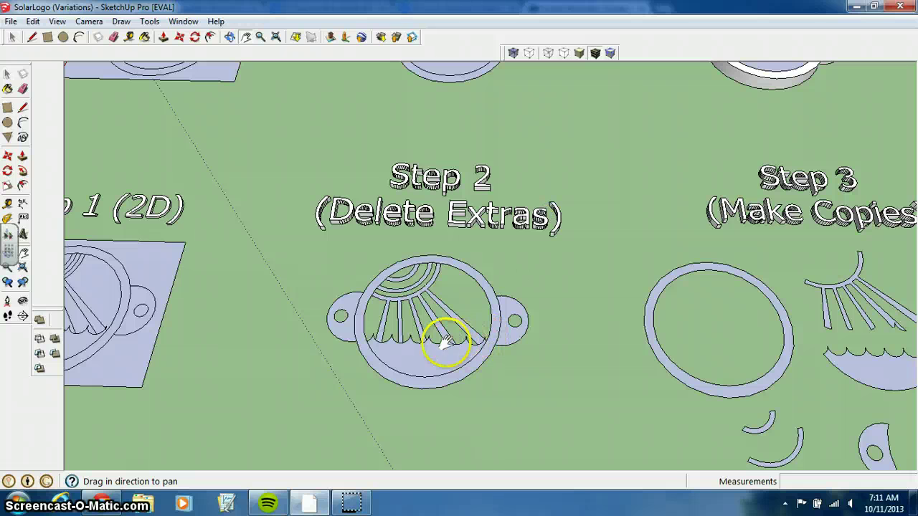
key(space)
click(405, 382)
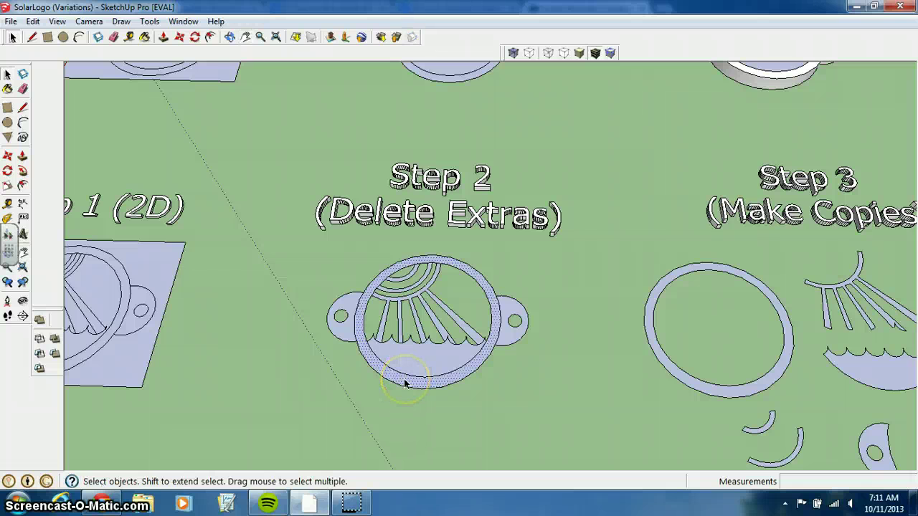
key(m)
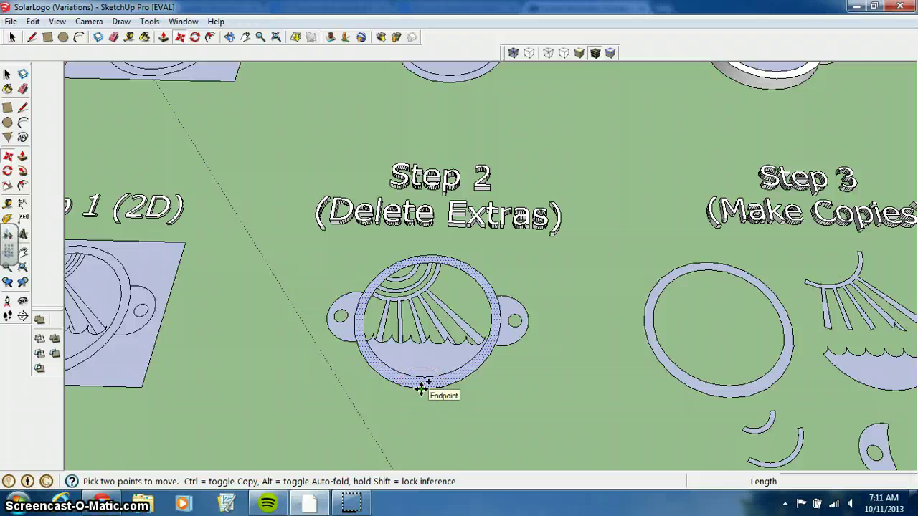
key(ctrl)
drag(422, 388, 574, 457)
key(Escape)
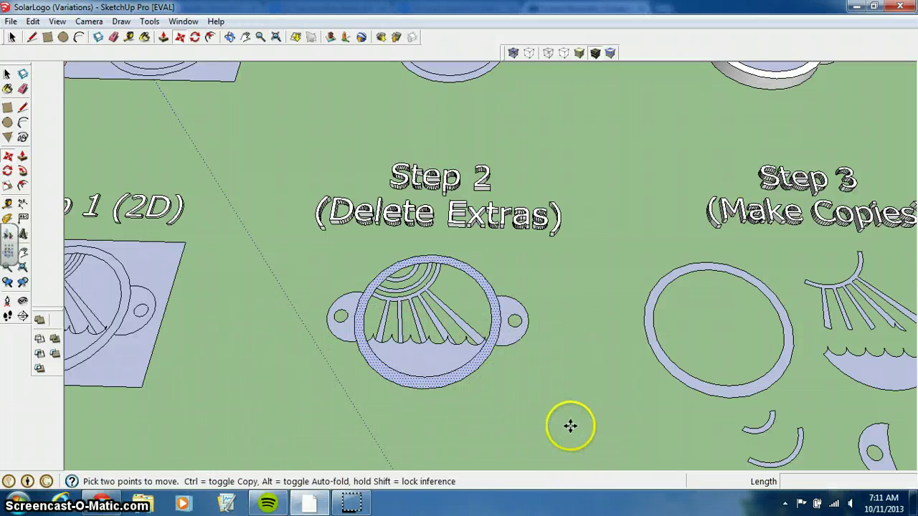
key(space)
click(453, 365)
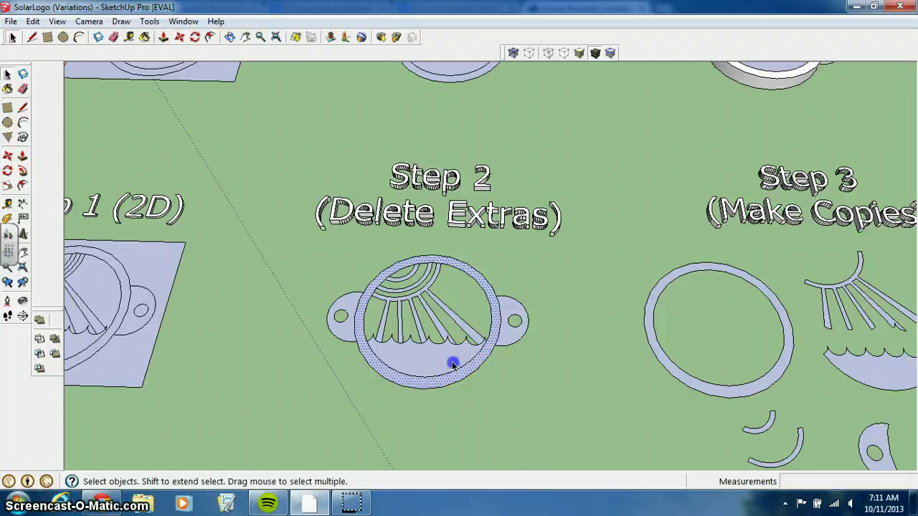
click(461, 323)
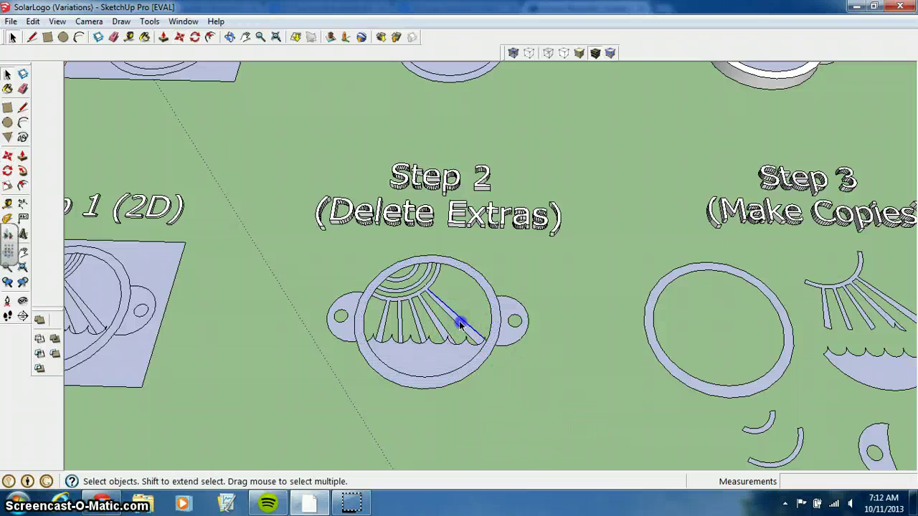
click(413, 289)
scroll(409, 284, up, 2)
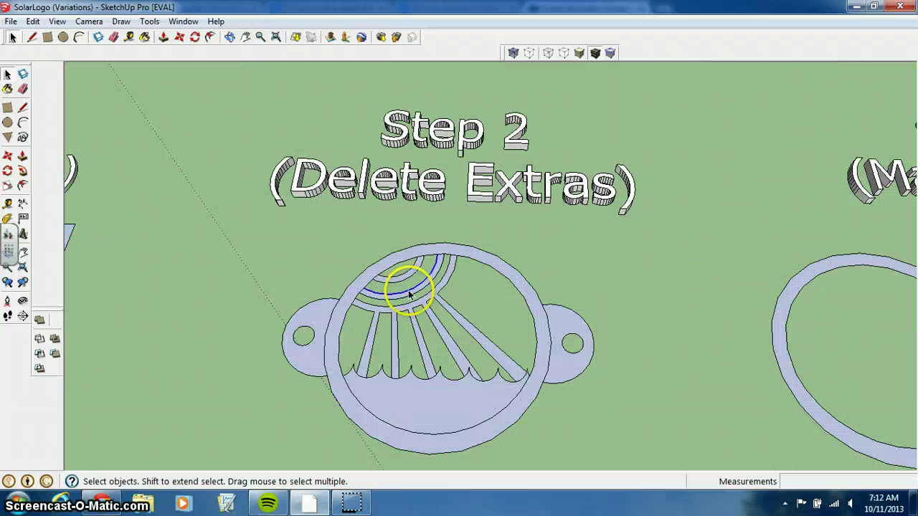
scroll(409, 296, up, 3)
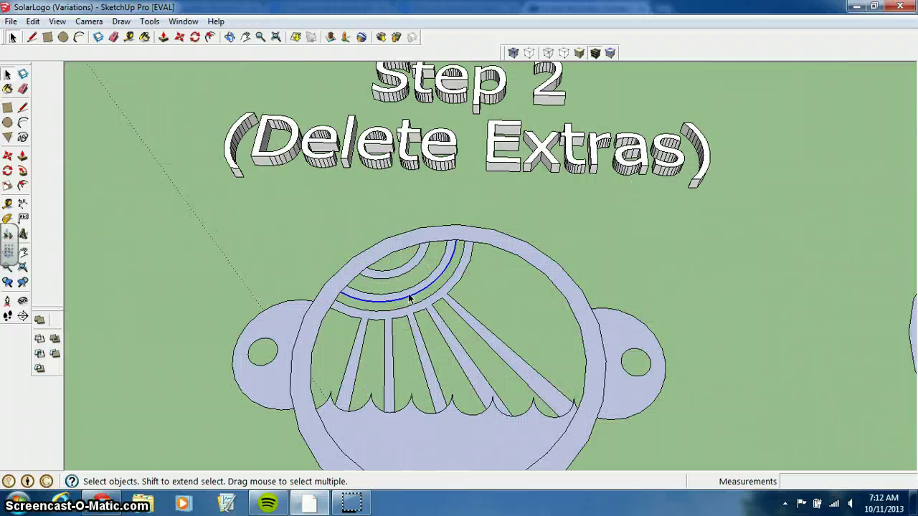
click(393, 263)
click(393, 265)
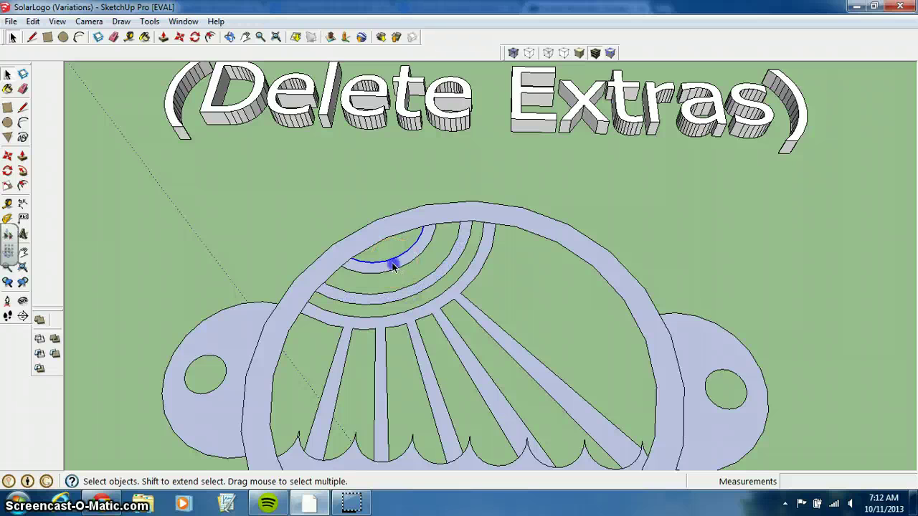
click(368, 241)
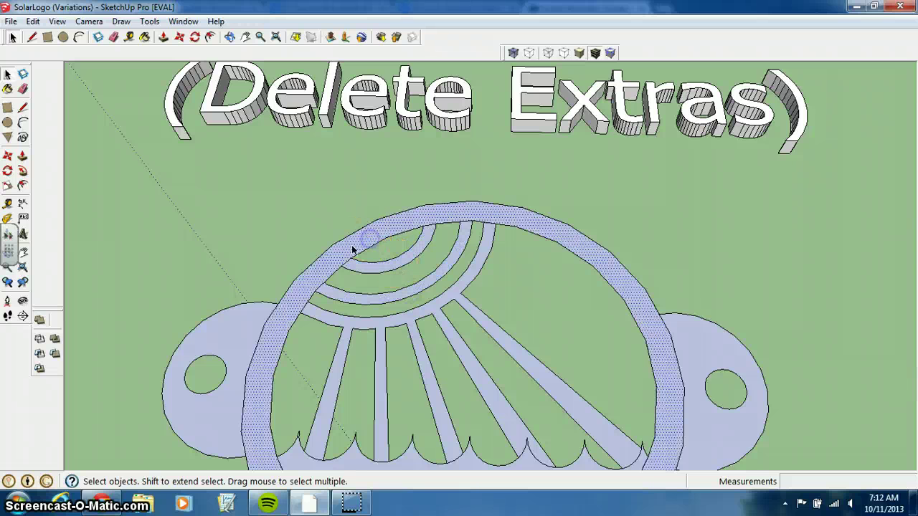
click(236, 333)
click(707, 347)
scroll(579, 352, down, 5)
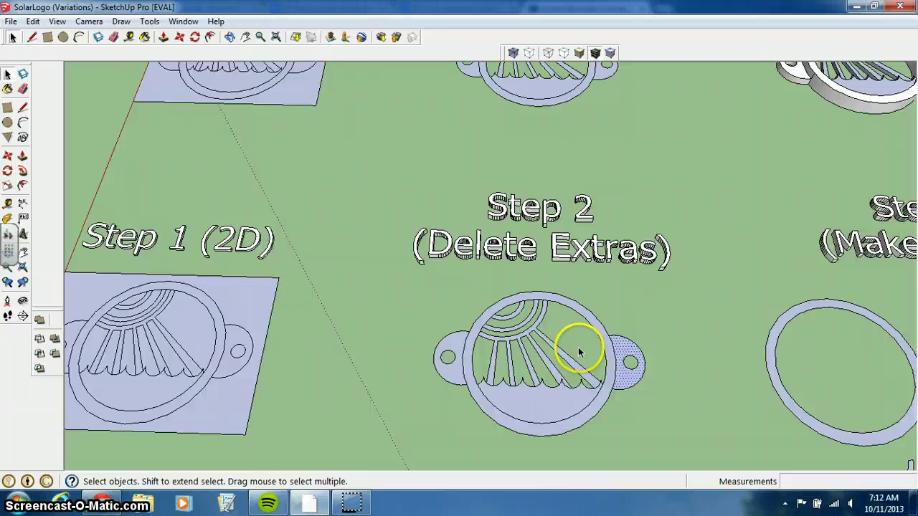
shift+middle_drag(637, 375, 359, 316)
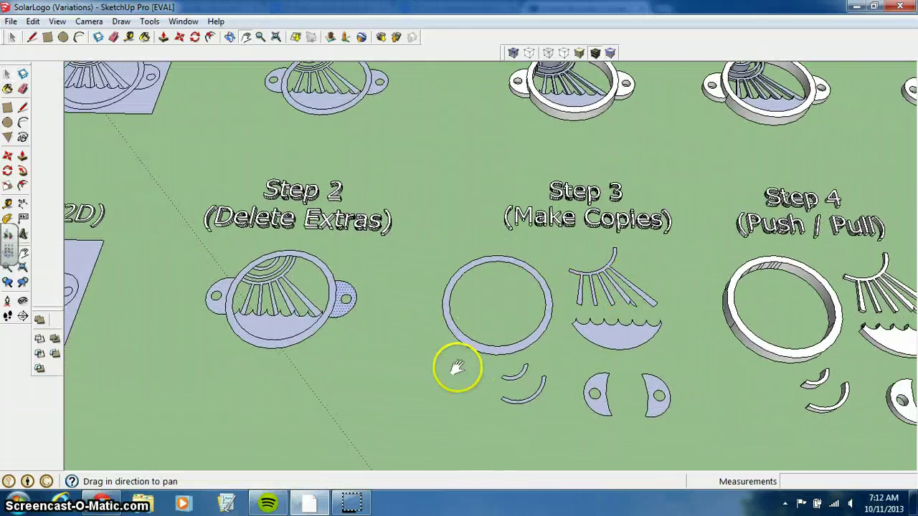
middle_drag(455, 368, 481, 289)
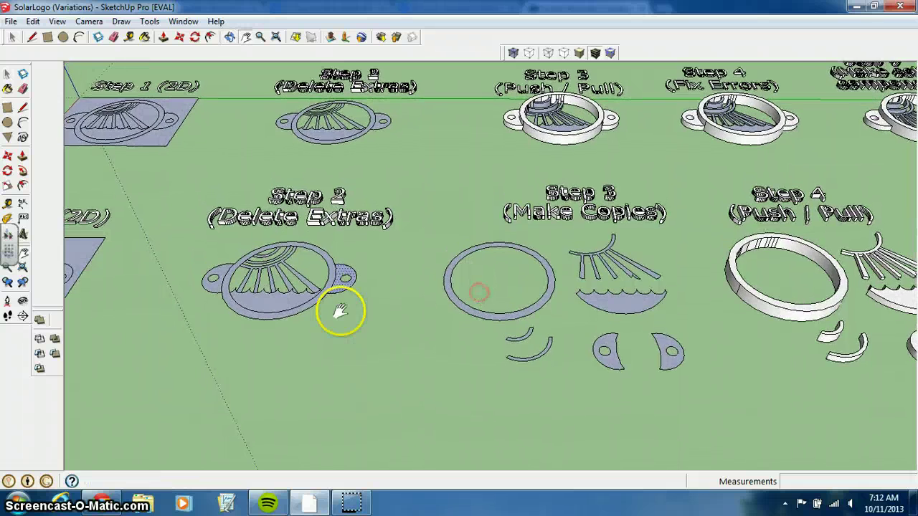
scroll(340, 312, up, 1)
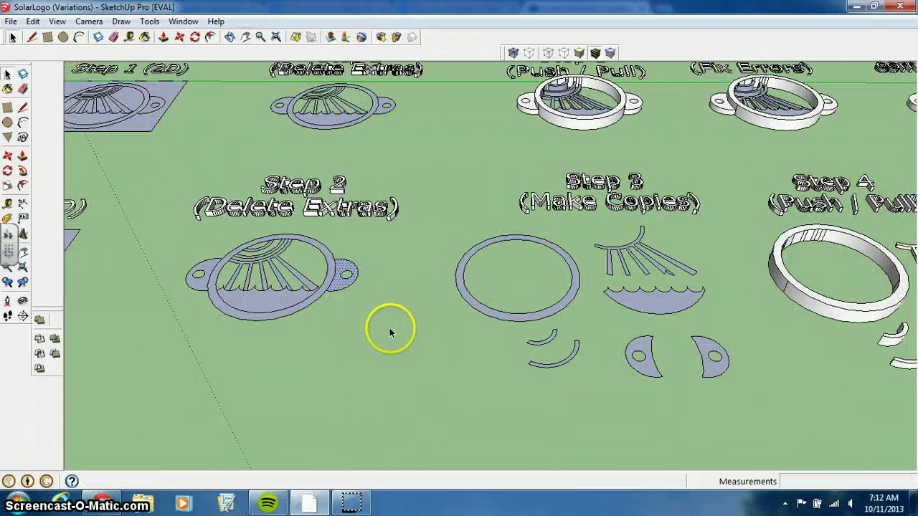
key(m)
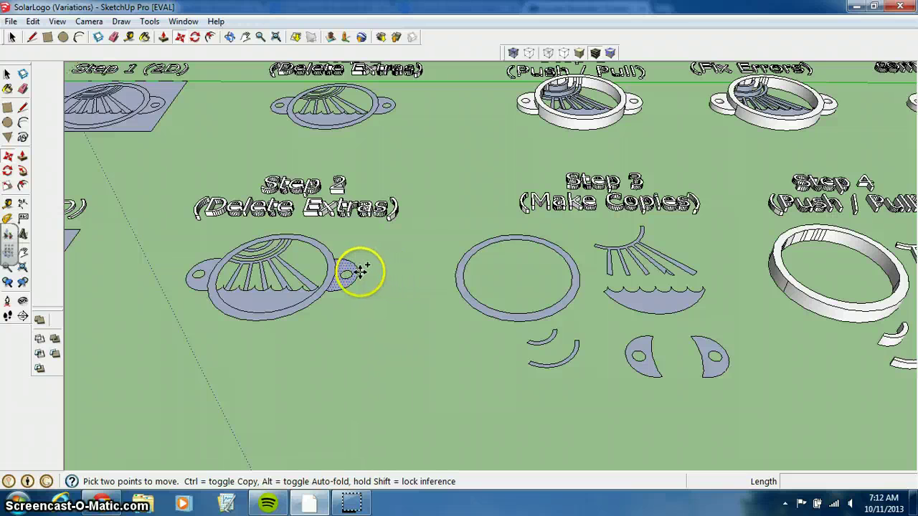
key(ctrl)
drag(358, 270, 403, 342)
key(Escape)
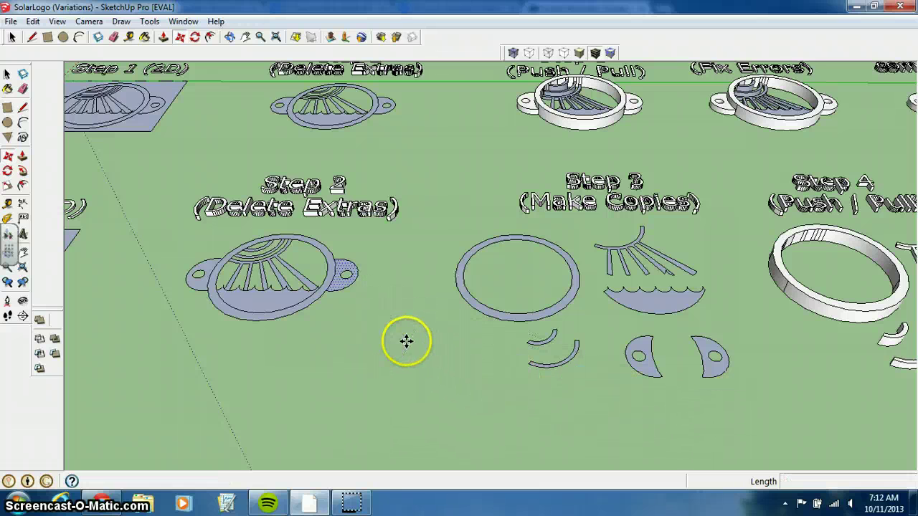
key(space)
click(349, 342)
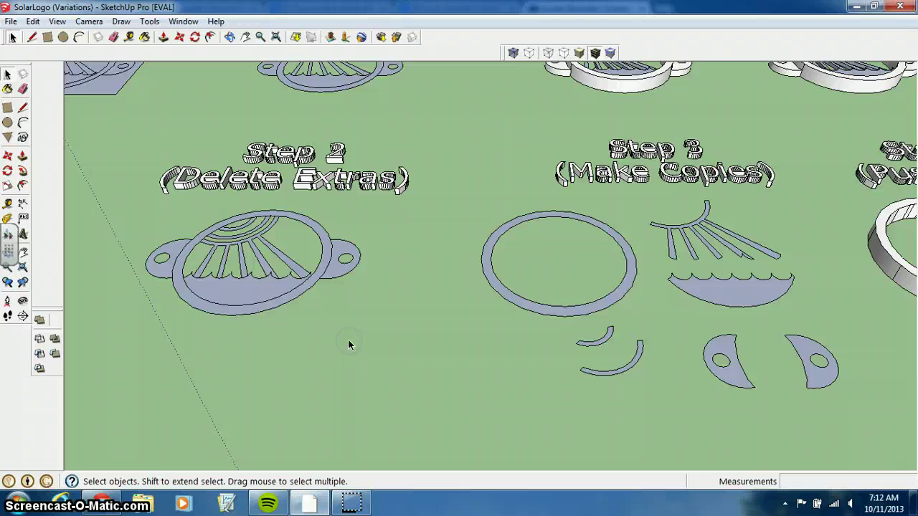
mouse_move(349, 345)
middle_down()
mouse_move(314, 322)
mouse_move(311, 373)
middle_up()
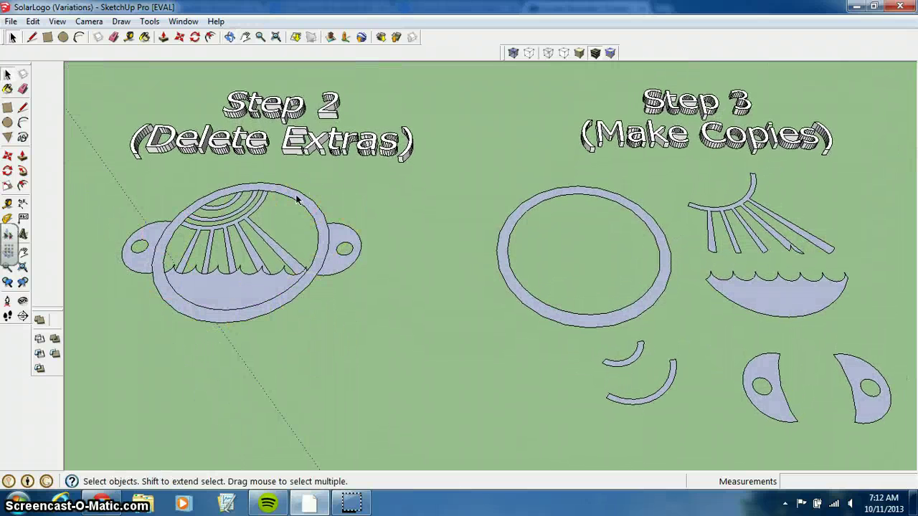
scroll(344, 241, down, 5)
middle_drag(416, 194, 415, 199)
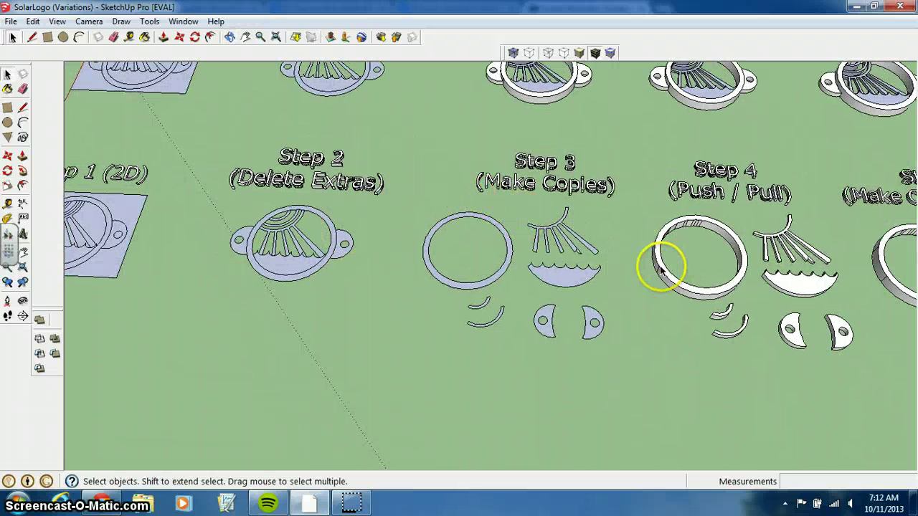
Copy the Fix Errors logo's outer ring onto the ground below and right of it
scroll(666, 273, up, 2)
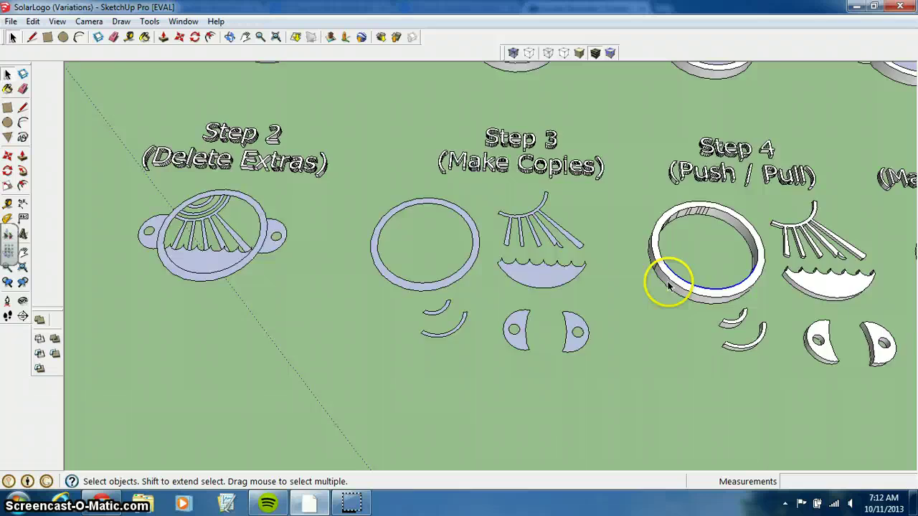
scroll(666, 280, down, 3)
shift+middle_drag(645, 188, 529, 312)
scroll(533, 310, up, 5)
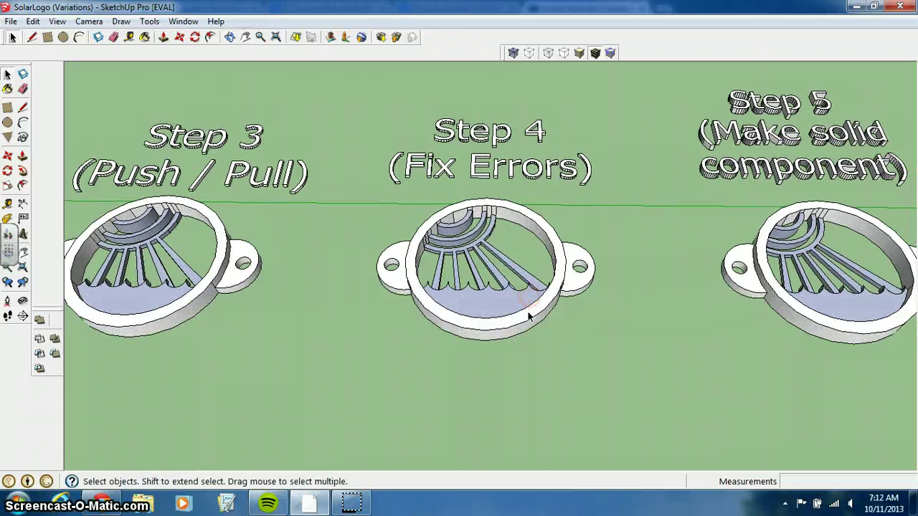
click(529, 314)
key(m)
click(511, 322)
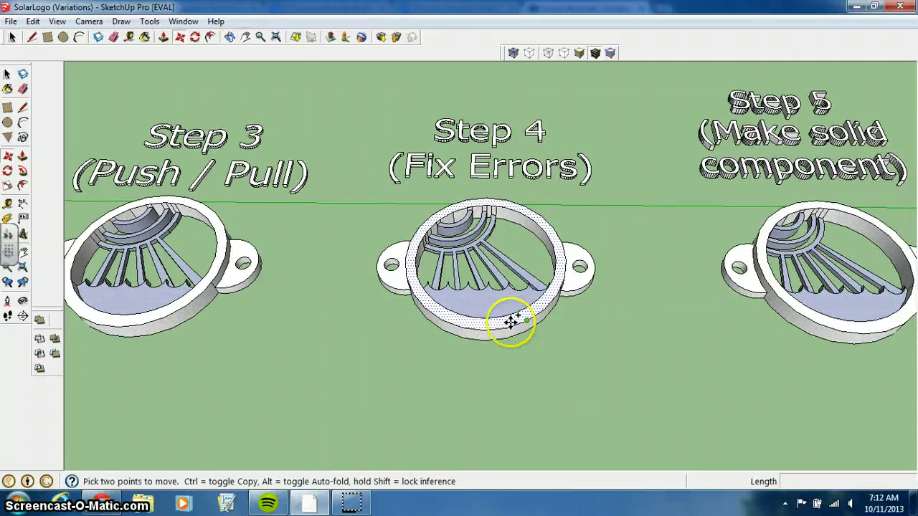
key(ctrl)
drag(505, 324, 707, 439)
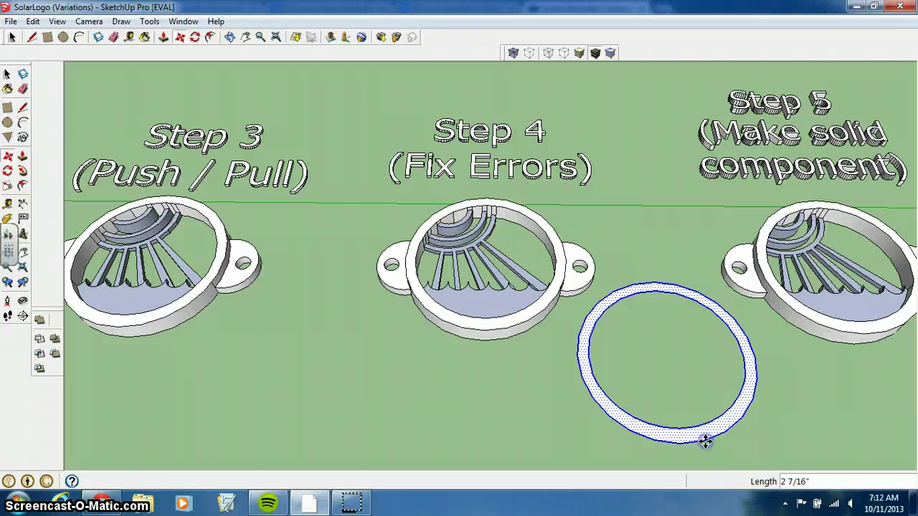
key(space)
Copy the logo's left holed ear tab down beside the ring copy
click(394, 273)
key(m)
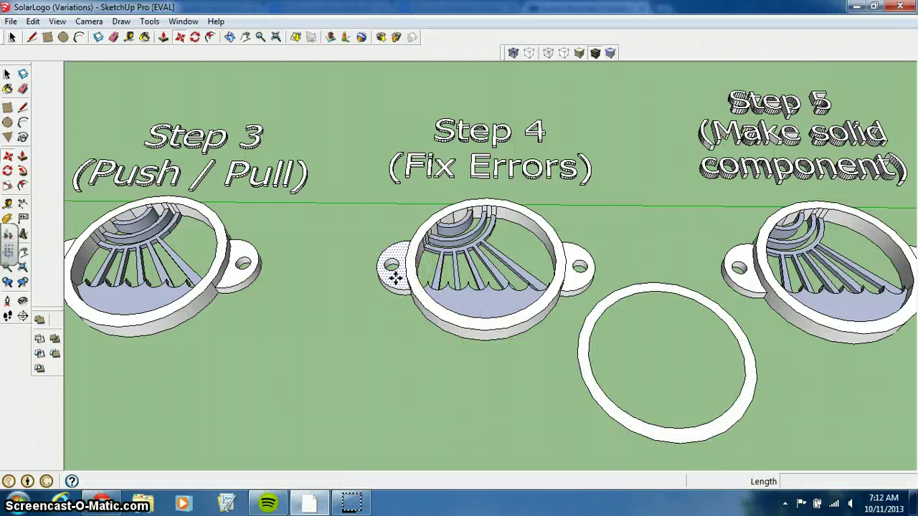
key(ctrl)
mouse_move(398, 286)
mouse_down()
mouse_move(410, 332)
mouse_move(552, 430)
mouse_up()
mouse_move(576, 433)
middle_down()
mouse_move(636, 370)
mouse_move(625, 303)
mouse_move(676, 328)
mouse_move(688, 294)
mouse_move(578, 312)
mouse_move(606, 287)
mouse_move(629, 301)
mouse_move(594, 284)
middle_up()
scroll(685, 296, up, 6)
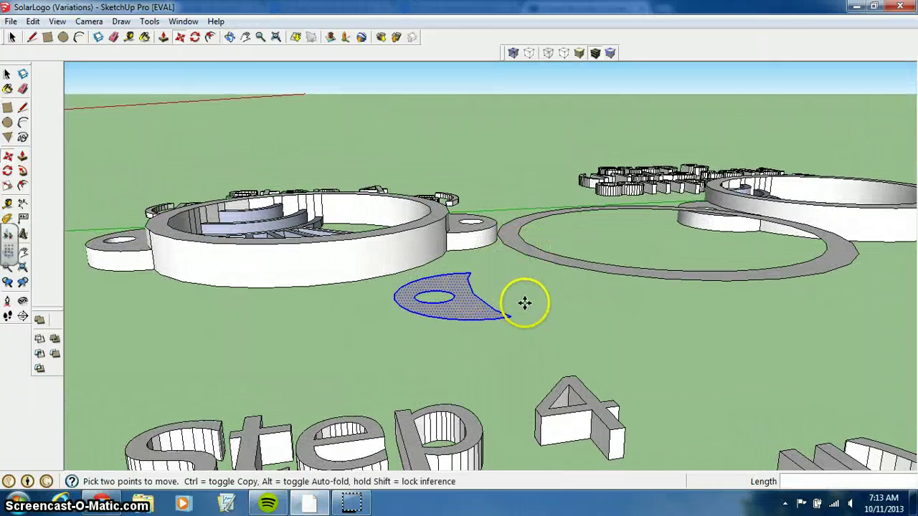
Move the copied ring about 1/4" from its endpoint to a new spot
key(space)
click(539, 258)
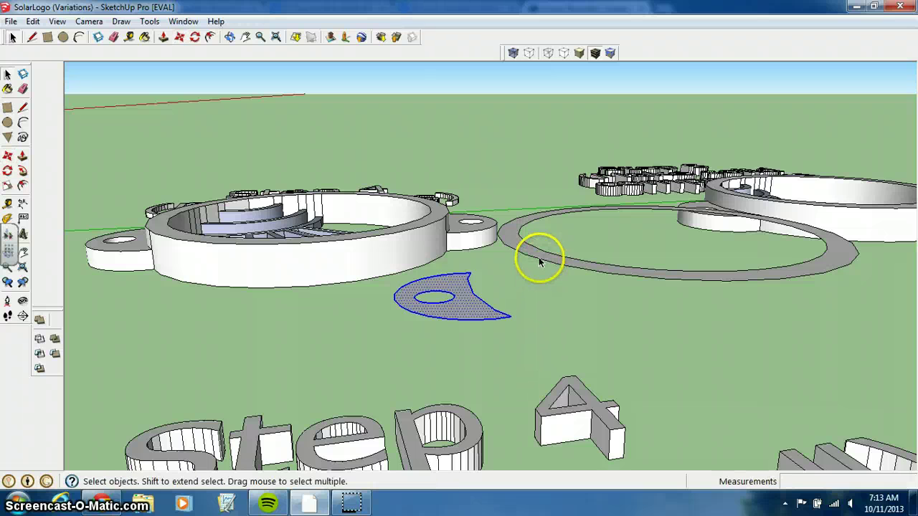
middle_drag(562, 321, 564, 297)
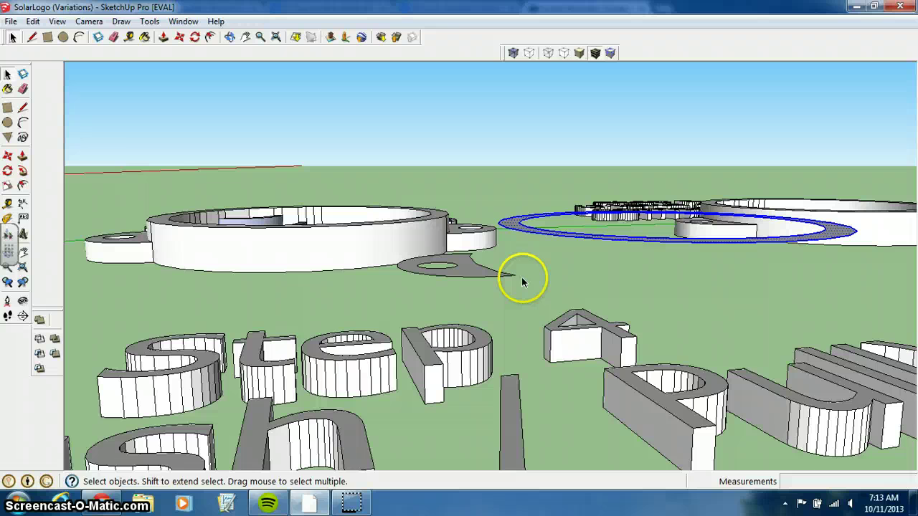
key(m)
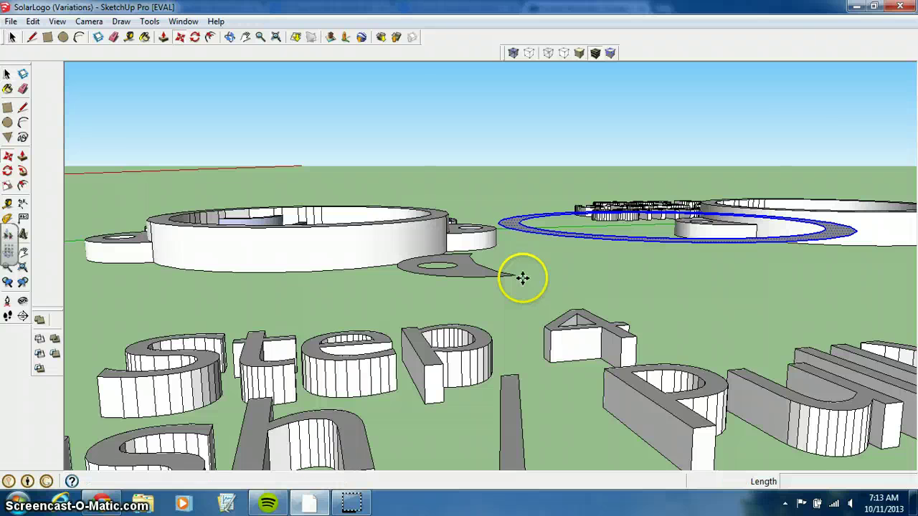
click(527, 233)
mouse_move(521, 254)
mouse_down()
mouse_move(512, 272)
mouse_move(538, 269)
mouse_move(527, 269)
mouse_up()
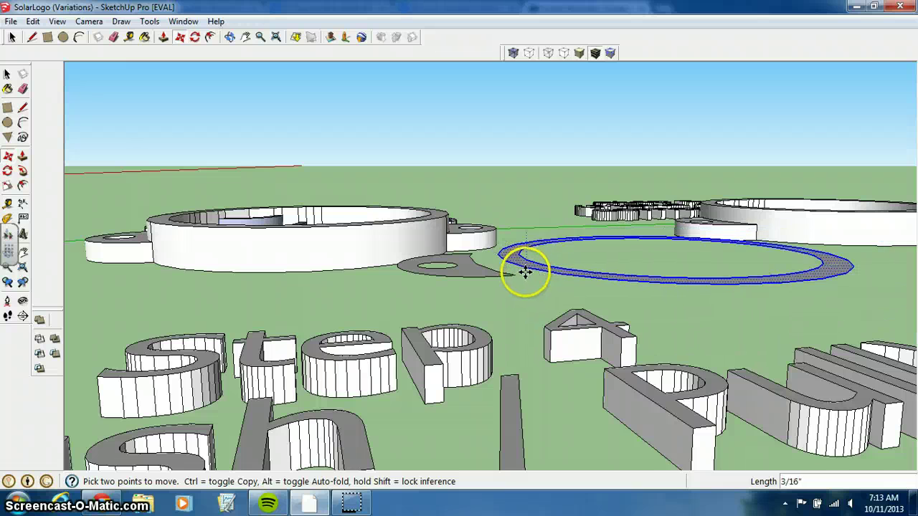
click(526, 270)
mouse_move(525, 270)
middle_down()
mouse_move(524, 287)
mouse_move(517, 256)
mouse_move(516, 277)
mouse_move(509, 273)
middle_up()
click(485, 251)
Nudge the copied ear tab slightly down and to the right
key(space)
click(466, 251)
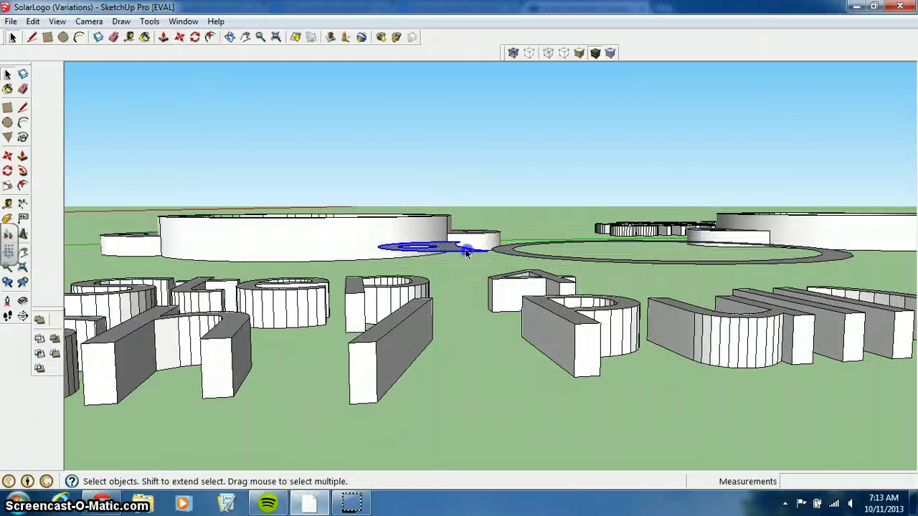
key(m)
drag(467, 250, 495, 261)
middle_drag(496, 260, 543, 319)
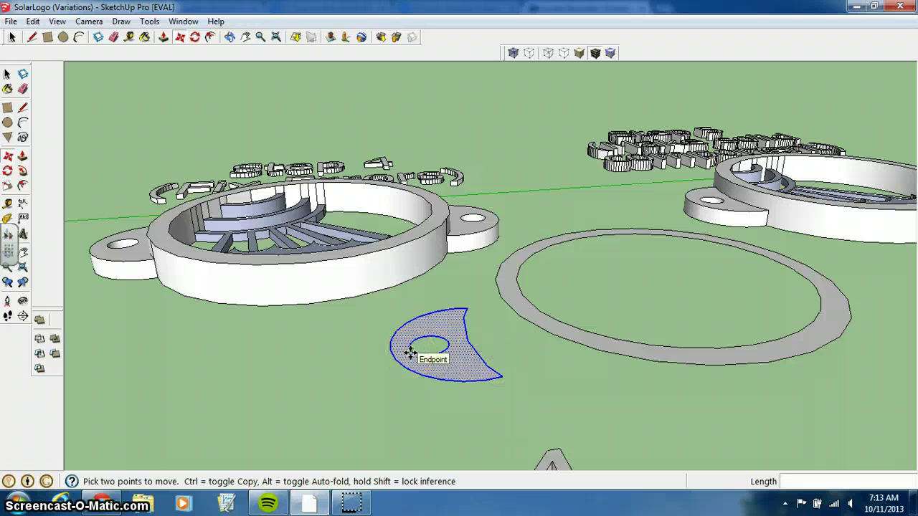
mouse_move(405, 359)
shift+middle_down()
mouse_move(361, 380)
mouse_move(469, 297)
mouse_move(436, 333)
mouse_move(441, 355)
mouse_move(357, 376)
mouse_move(370, 334)
mouse_move(389, 324)
mouse_move(370, 387)
mouse_move(449, 341)
mouse_move(466, 308)
shift+middle_up()
scroll(430, 344, up, 3)
scroll(467, 310, down, 2)
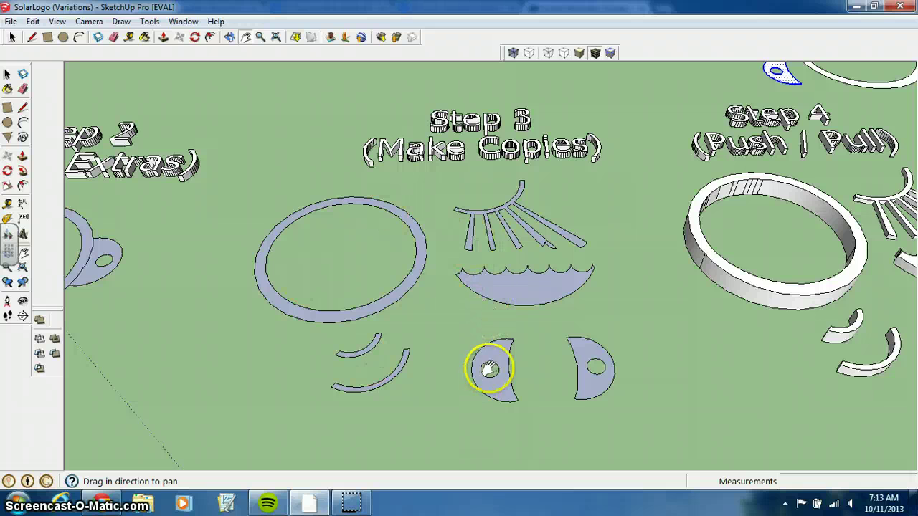
shift+middle_drag(595, 324, 474, 335)
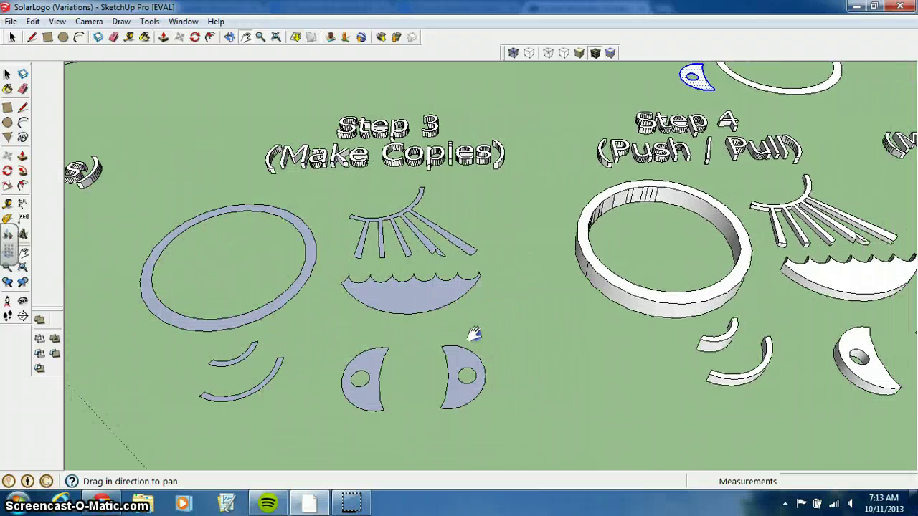
click(403, 298)
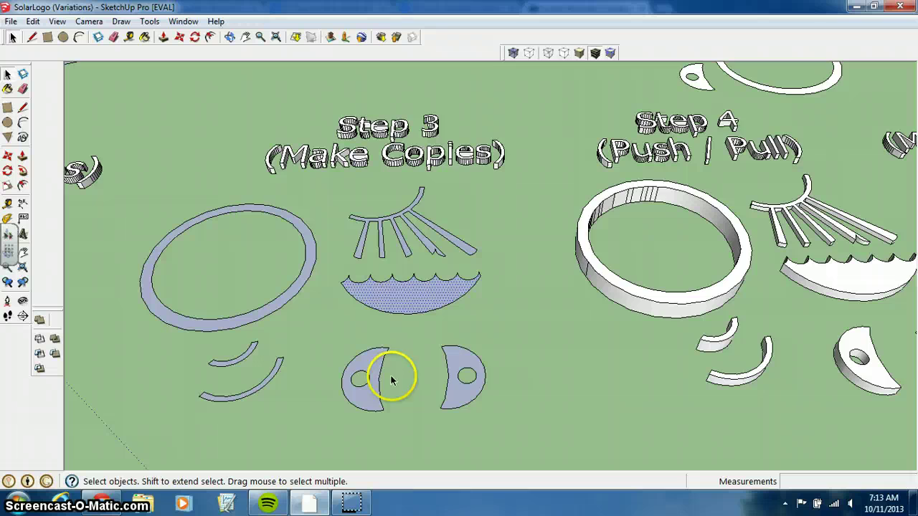
click(371, 385)
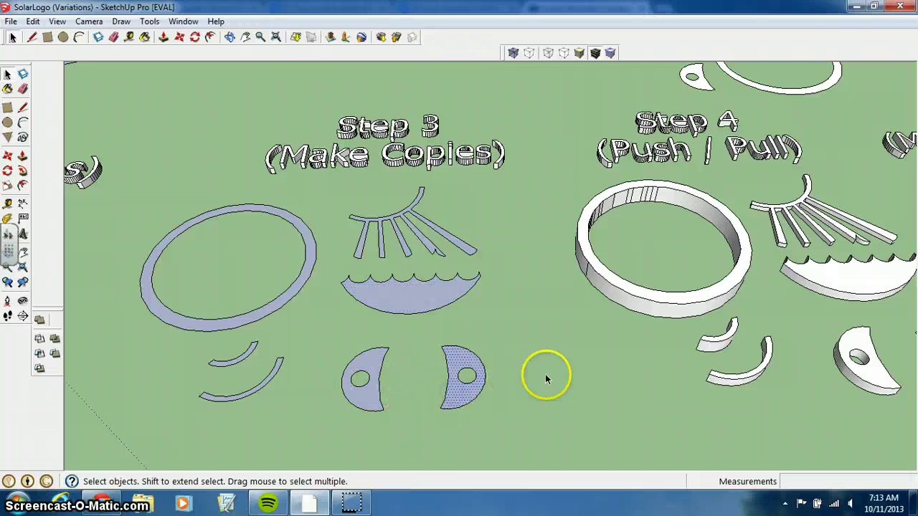
mouse_move(567, 373)
shift+middle_down()
mouse_move(365, 371)
mouse_move(303, 391)
shift+middle_up()
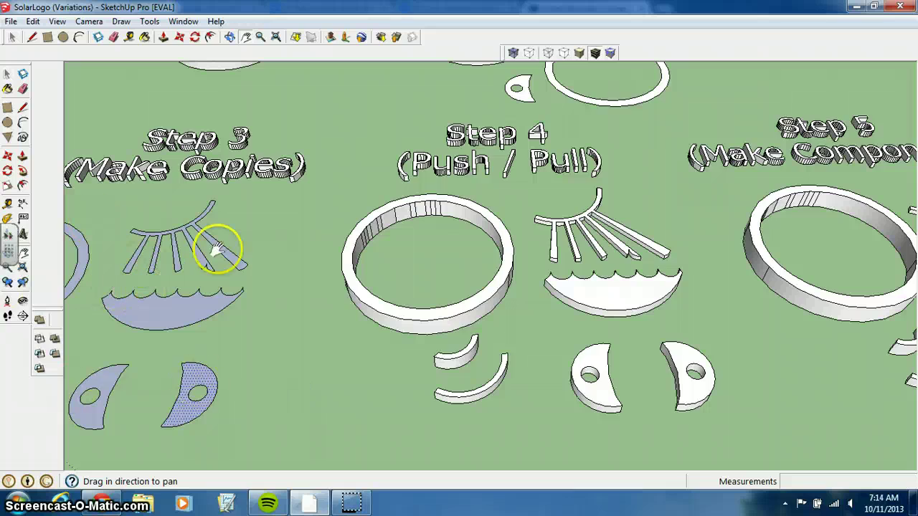
mouse_move(642, 363)
shift+middle_down()
mouse_move(617, 365)
mouse_move(627, 304)
mouse_move(592, 322)
mouse_move(423, 207)
mouse_move(502, 297)
mouse_move(621, 267)
shift+middle_up()
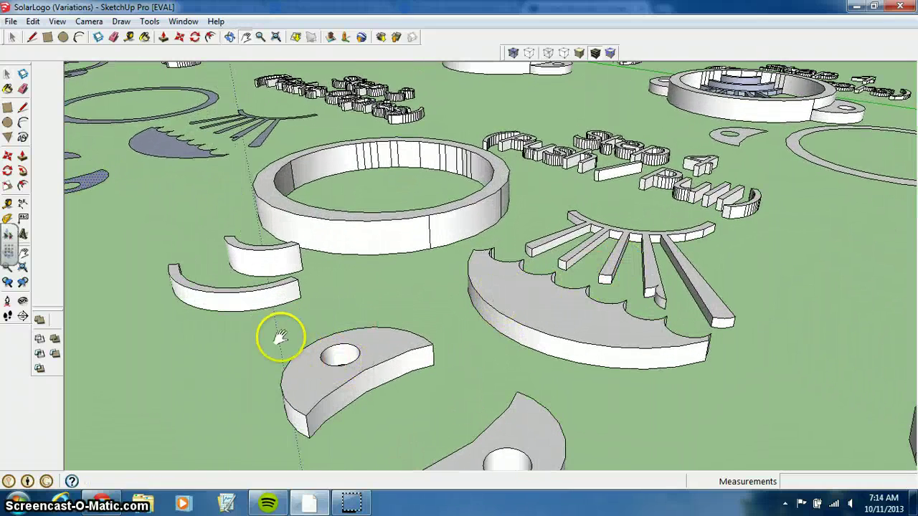
Push/Pull the flat wave piece up into a thin solid slab
shift+middle_drag(334, 285, 361, 294)
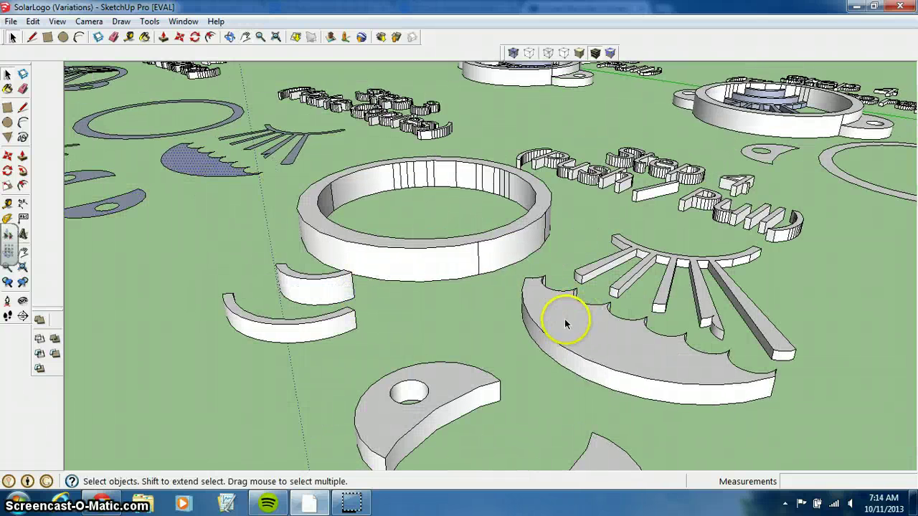
key(p)
click(207, 159)
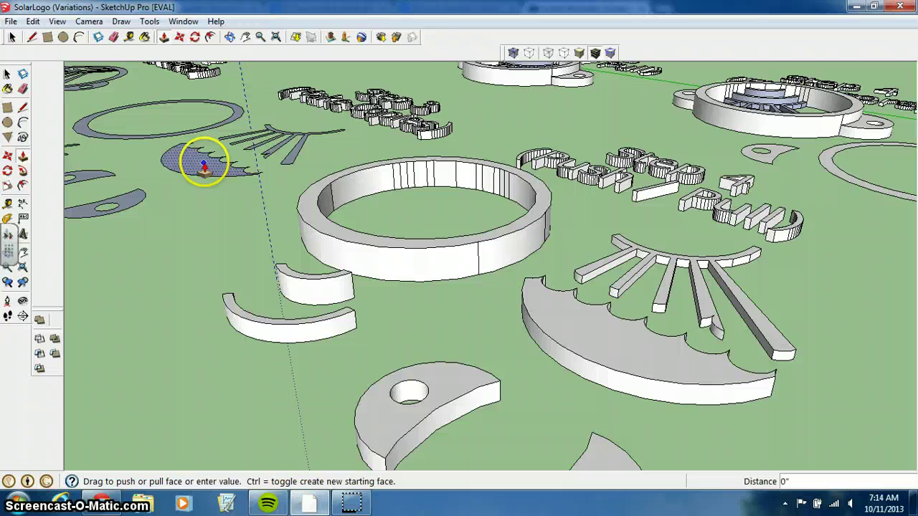
click(208, 154)
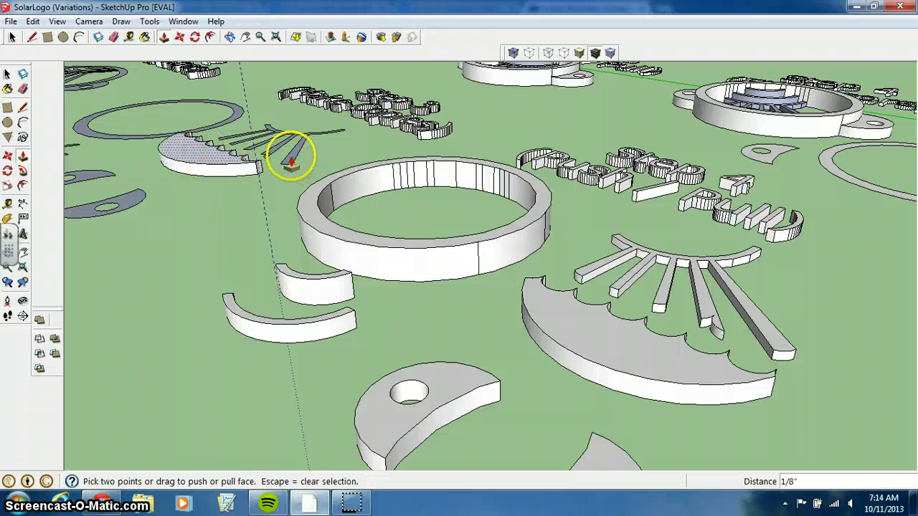
key(space)
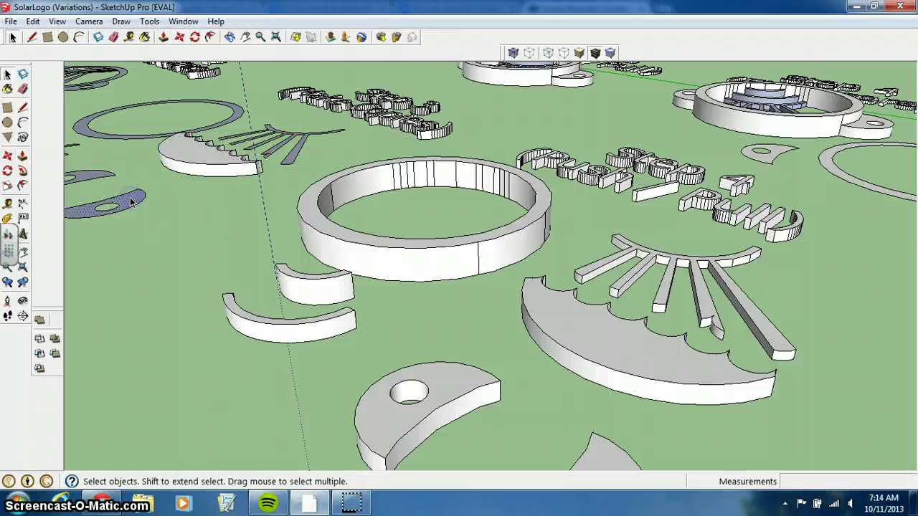
Push/Pull the left crescent piece up into a thin solid slab
key(p)
click(130, 201)
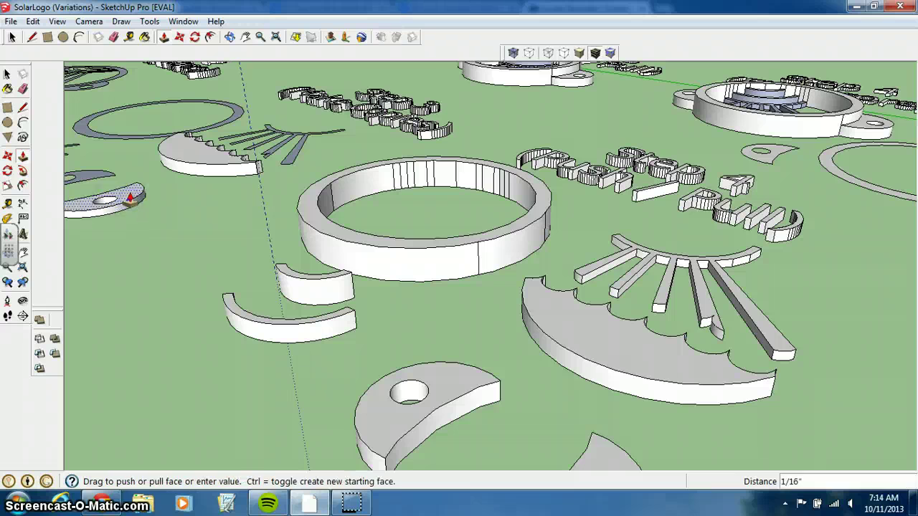
click(130, 192)
middle_drag(196, 234, 311, 246)
key(space)
click(426, 273)
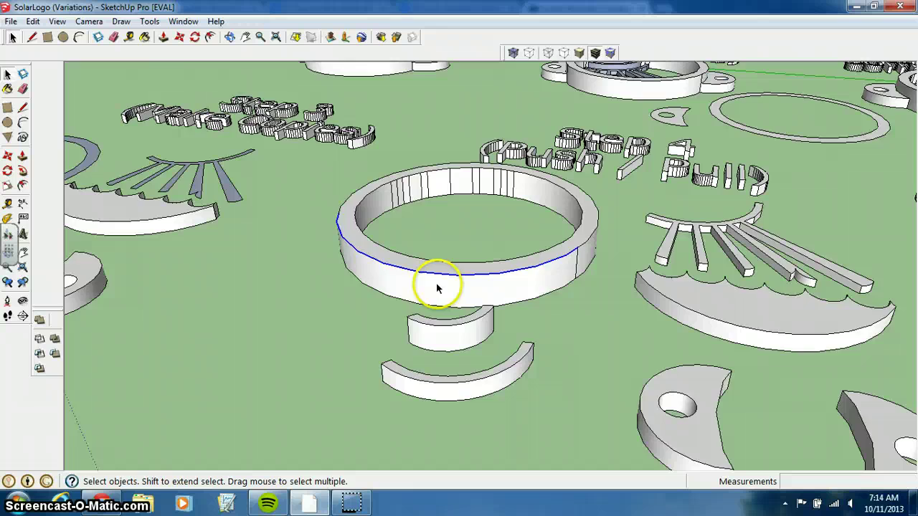
scroll(531, 330, down, 3)
shift+middle_drag(545, 340, 468, 351)
click(566, 308)
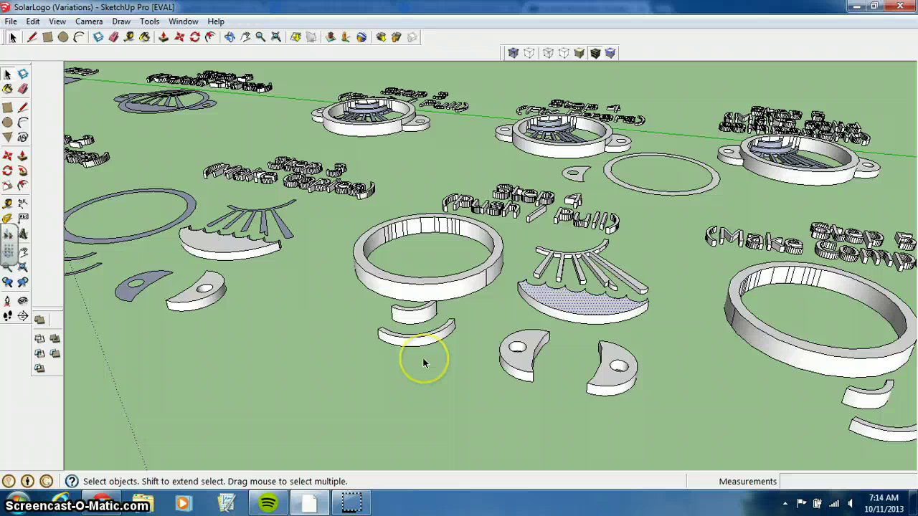
middle_drag(459, 352, 514, 367)
click(582, 332)
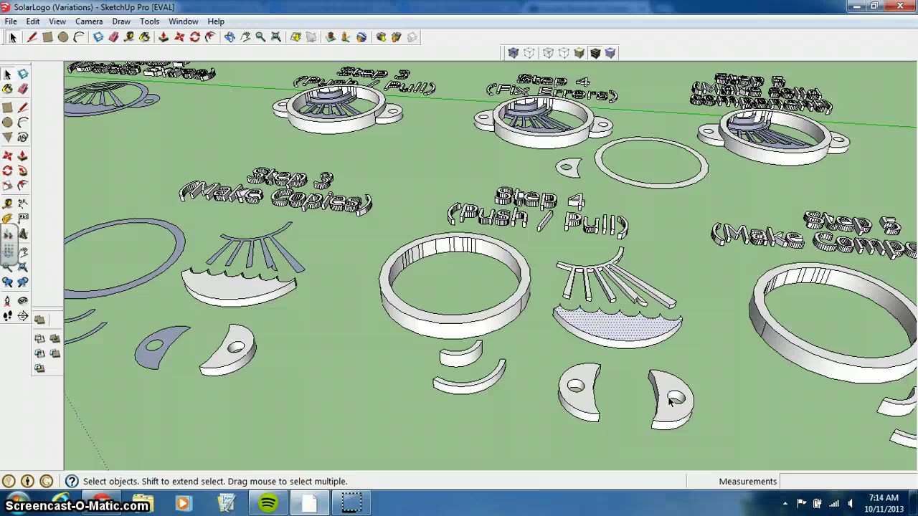
shift+middle_drag(671, 401, 578, 312)
click(594, 317)
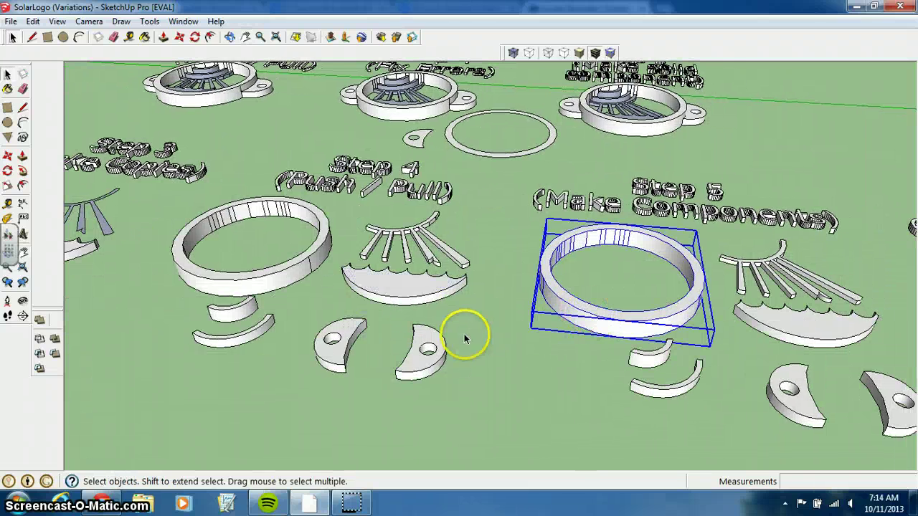
middle_drag(464, 338, 566, 343)
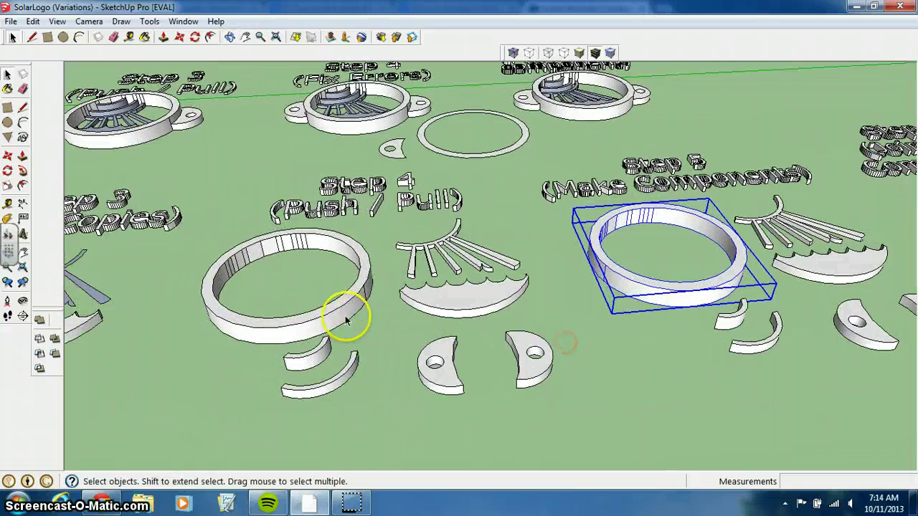
shift+middle_drag(434, 361, 563, 362)
scroll(500, 352, down, 2)
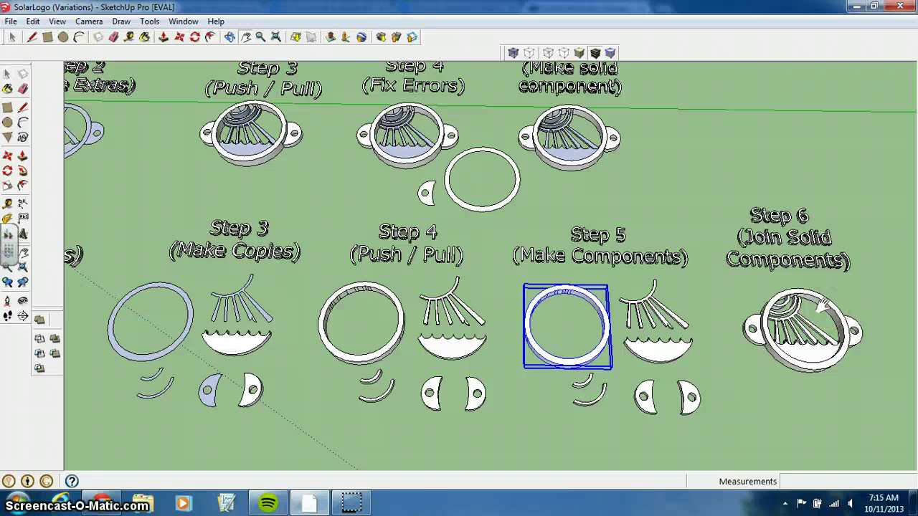
scroll(411, 362, up, 3)
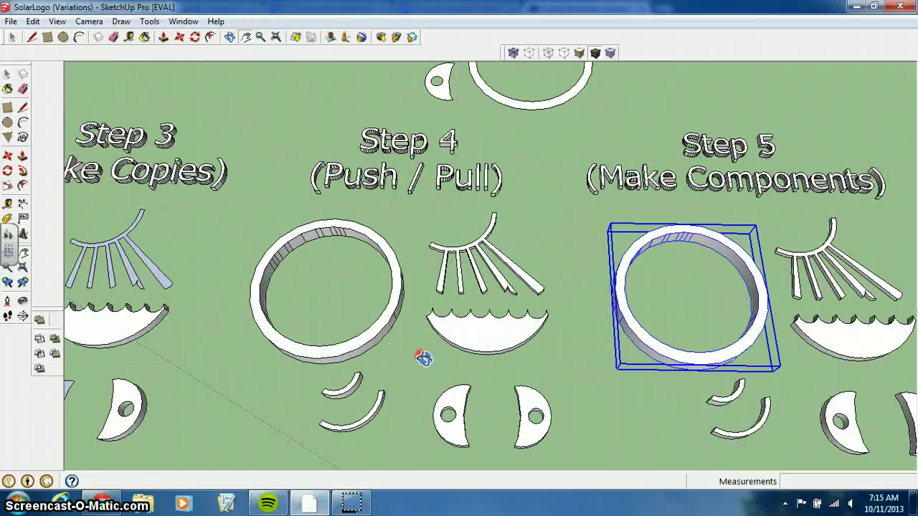
middle_drag(420, 361, 404, 218)
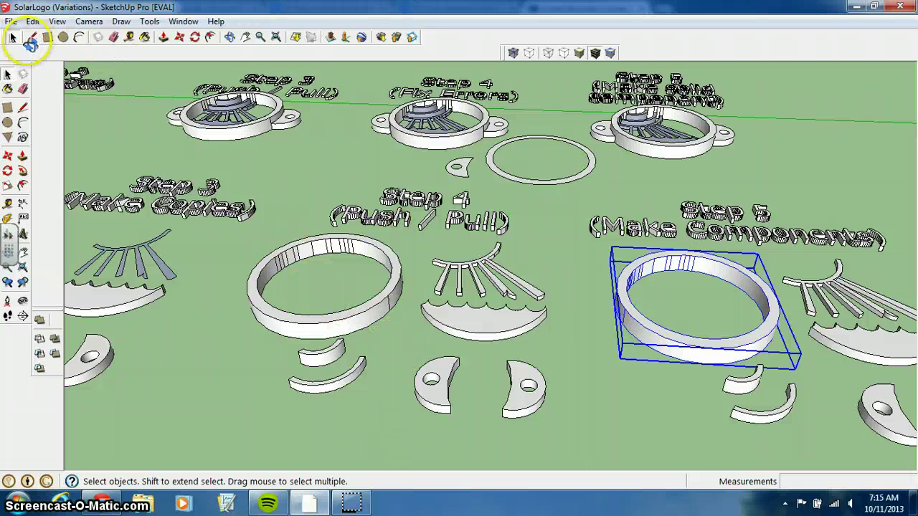
Make the Step 4 ring Component#11 and show its Entity Info volume of 0.1943 cubic inches
click(364, 283)
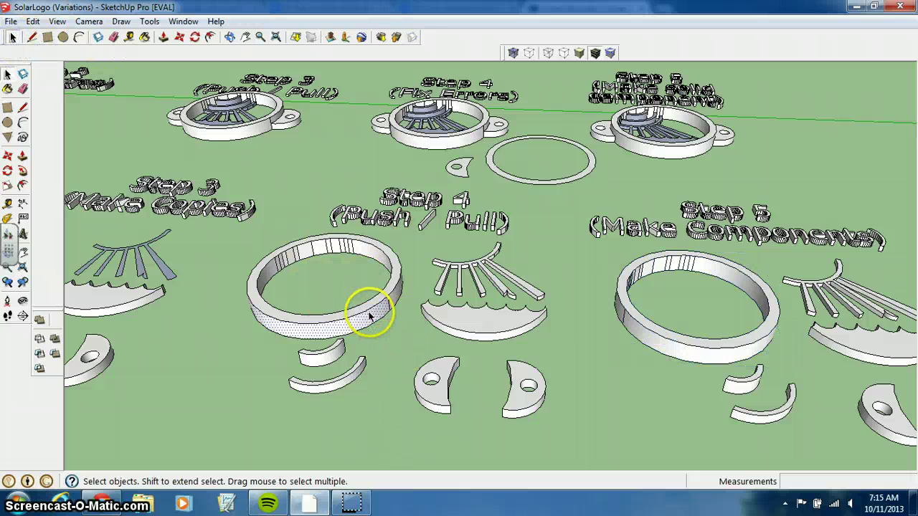
triple_click(370, 315)
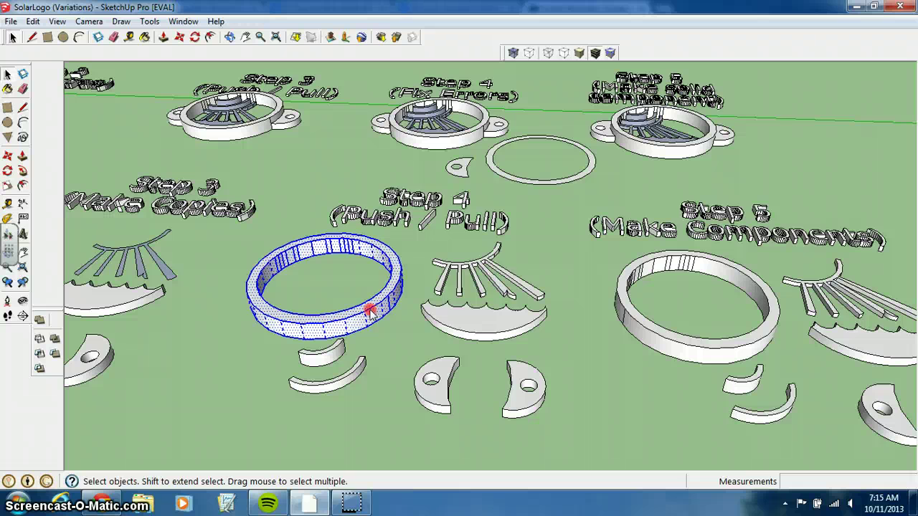
right_click(369, 312)
click(445, 159)
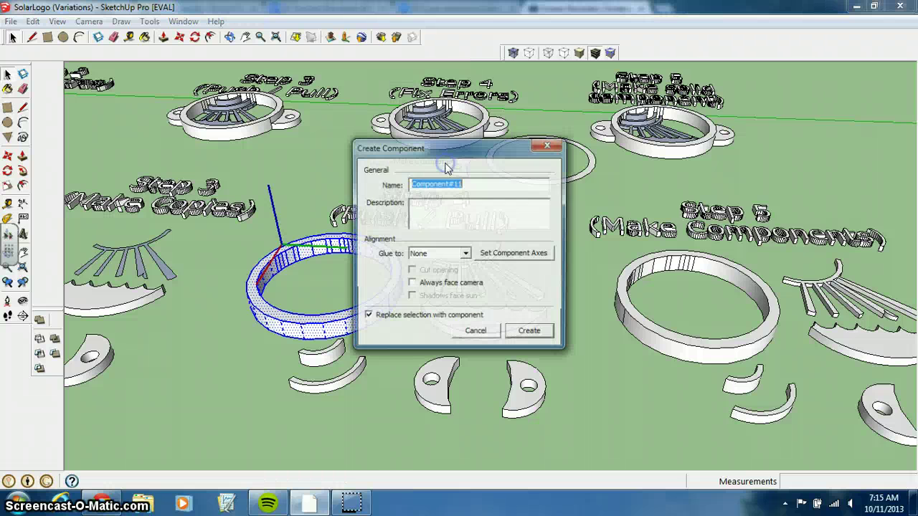
click(530, 333)
right_click(368, 316)
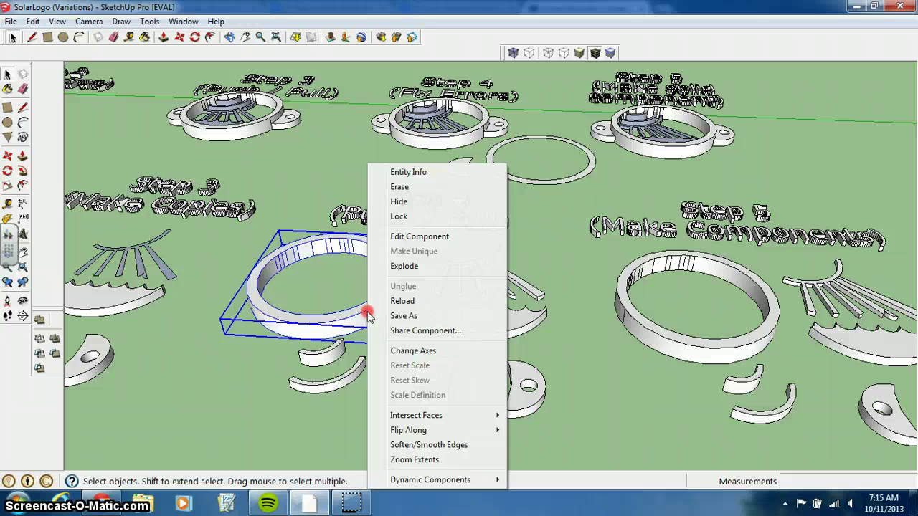
click(409, 173)
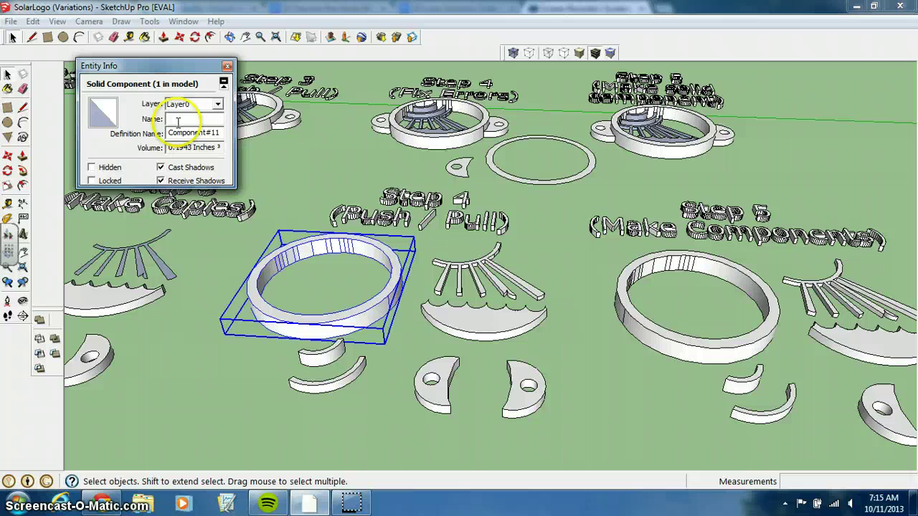
Turn the flat wave and the ray fan into separate components
triple_click(481, 324)
right_click(474, 329)
click(538, 173)
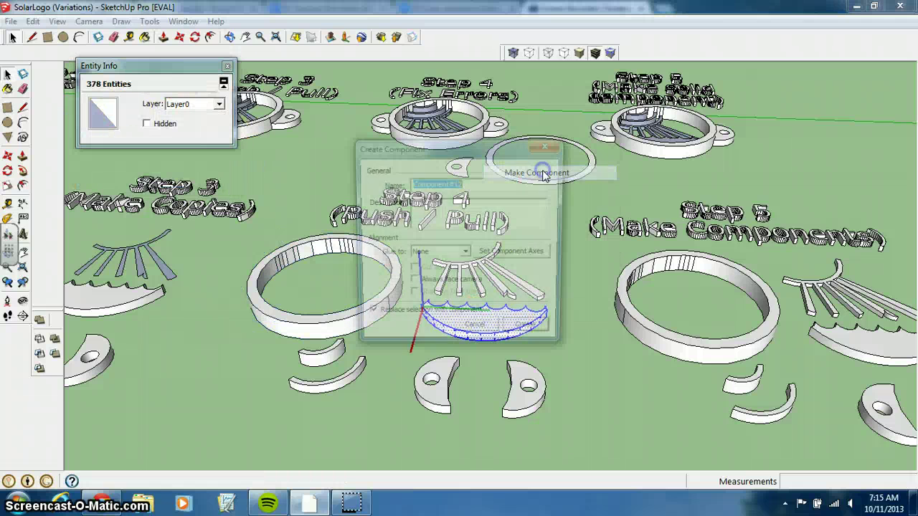
click(511, 326)
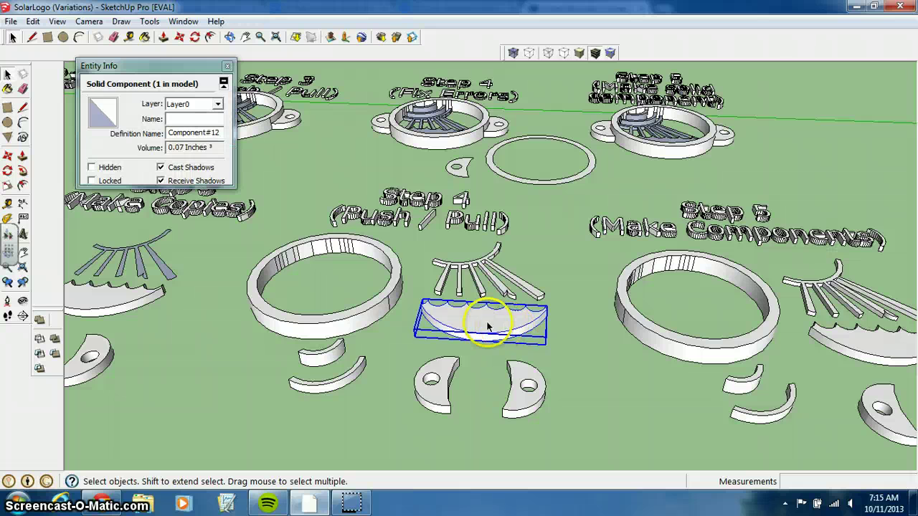
triple_click(461, 280)
right_click(473, 248)
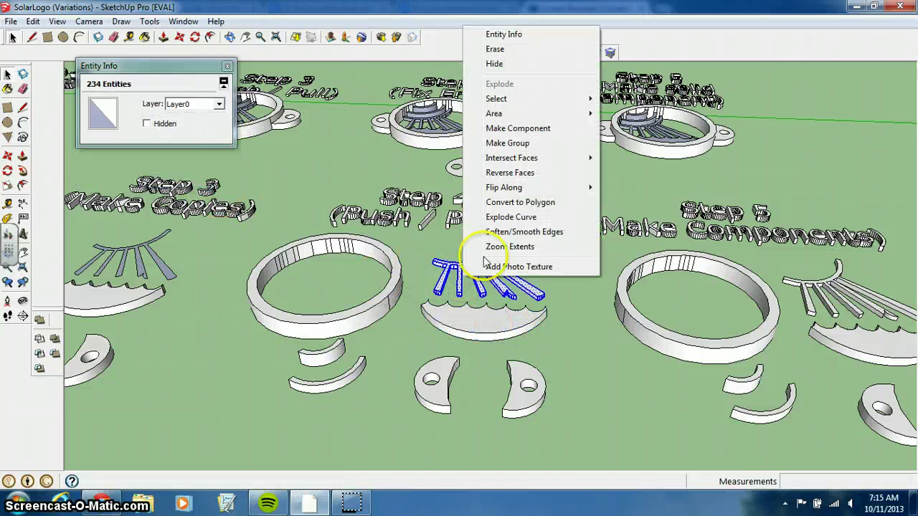
click(518, 128)
click(525, 327)
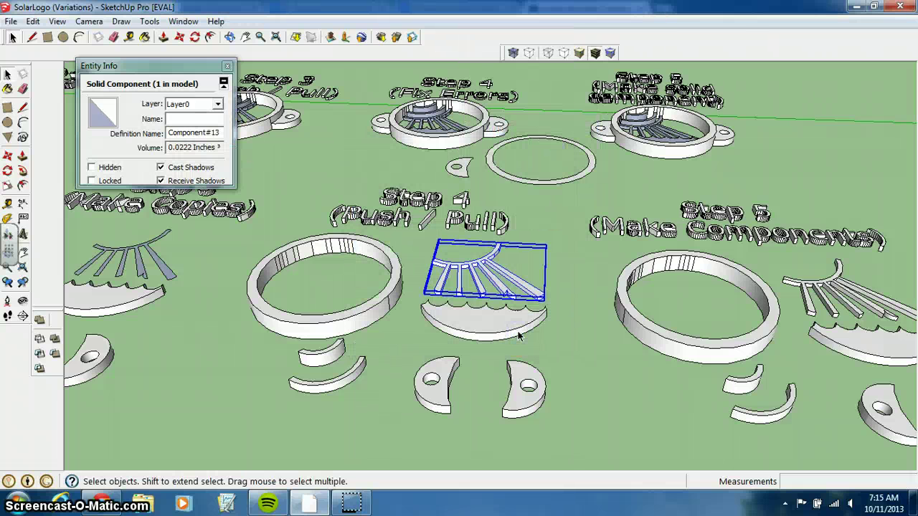
Turn the small arc and the larger arc into components
triple_click(326, 360)
right_click(322, 362)
click(416, 215)
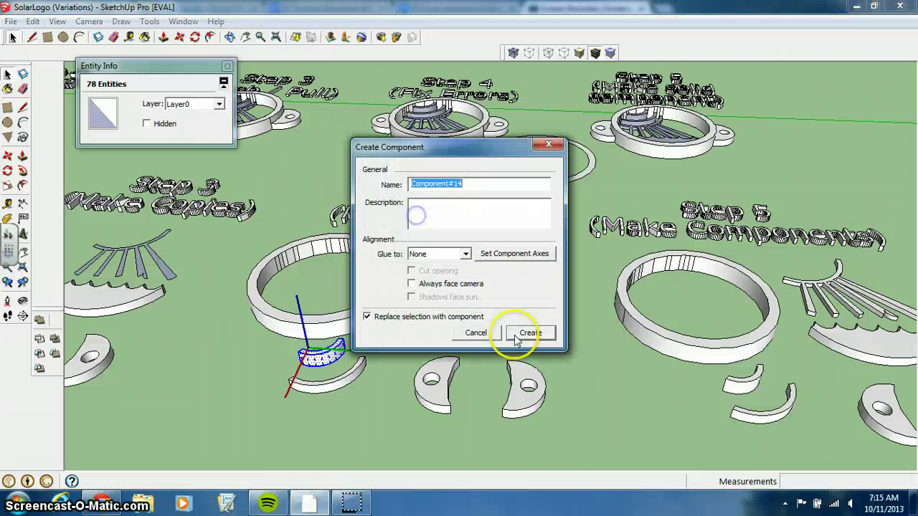
click(527, 335)
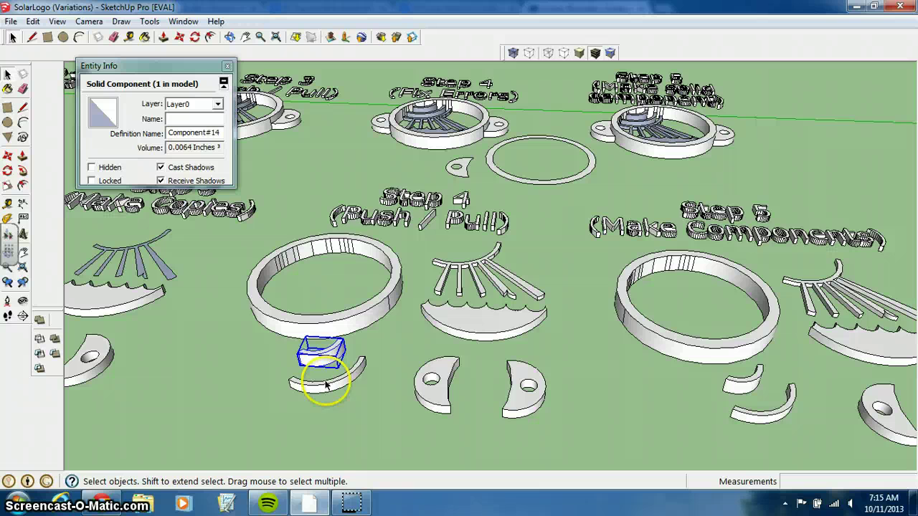
triple_click(333, 387)
right_click(333, 387)
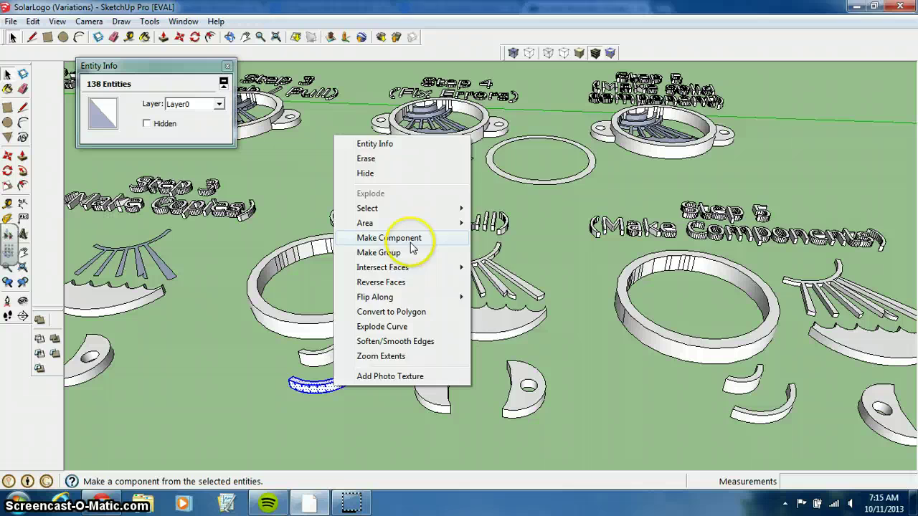
click(412, 244)
click(530, 332)
Make the left crescent piece a component and close the Entity Info panel
click(436, 381)
right_click(445, 378)
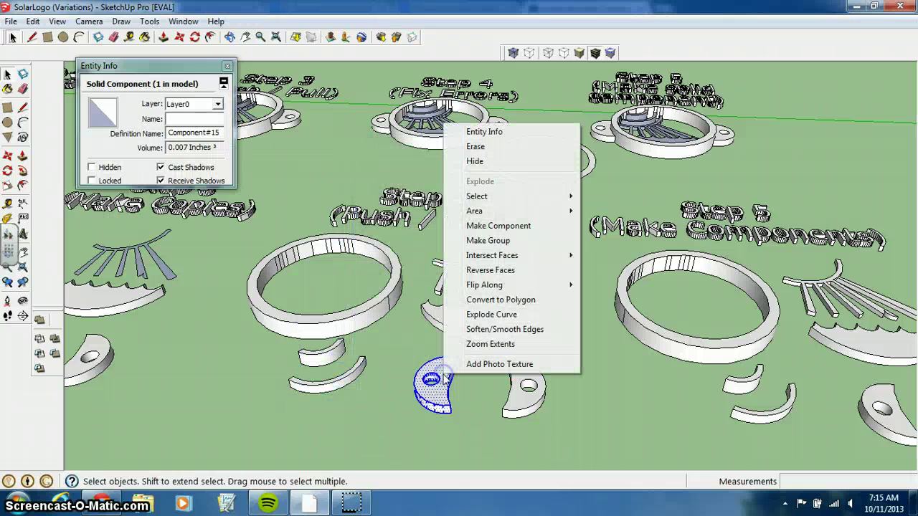
click(516, 225)
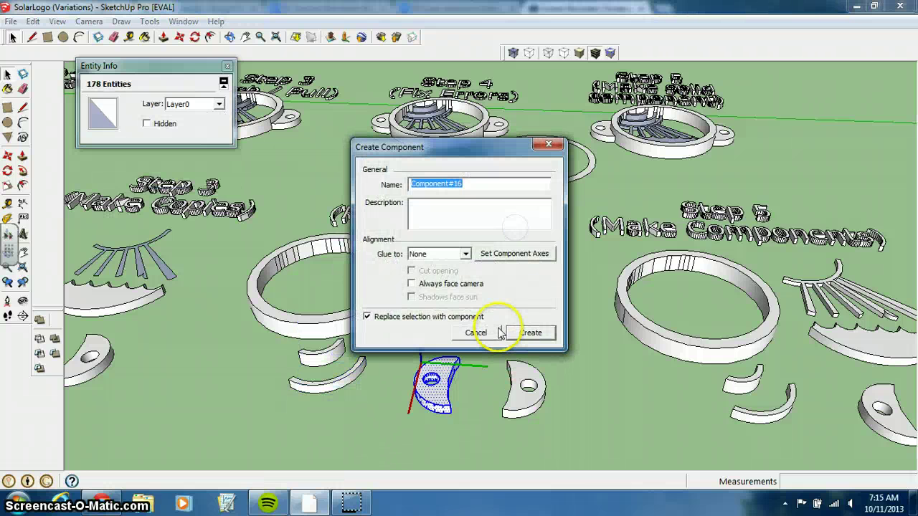
click(530, 334)
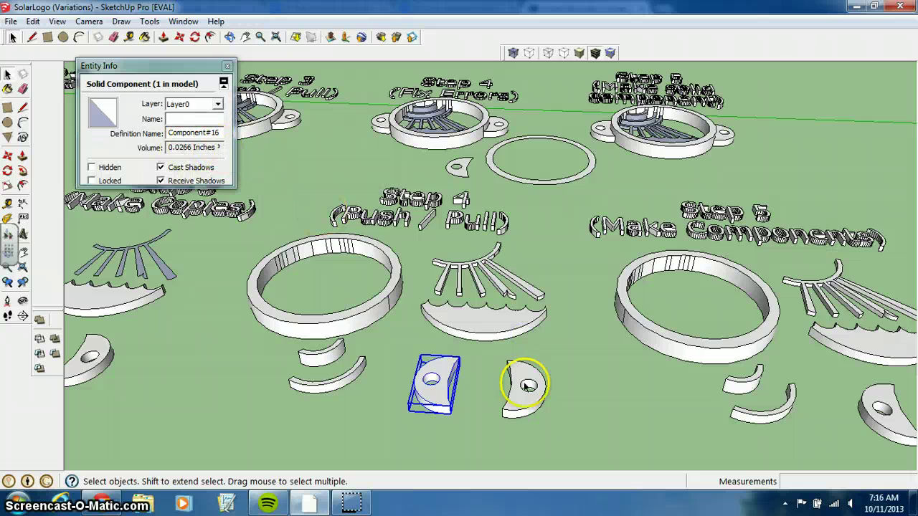
right_click(516, 407)
click(566, 313)
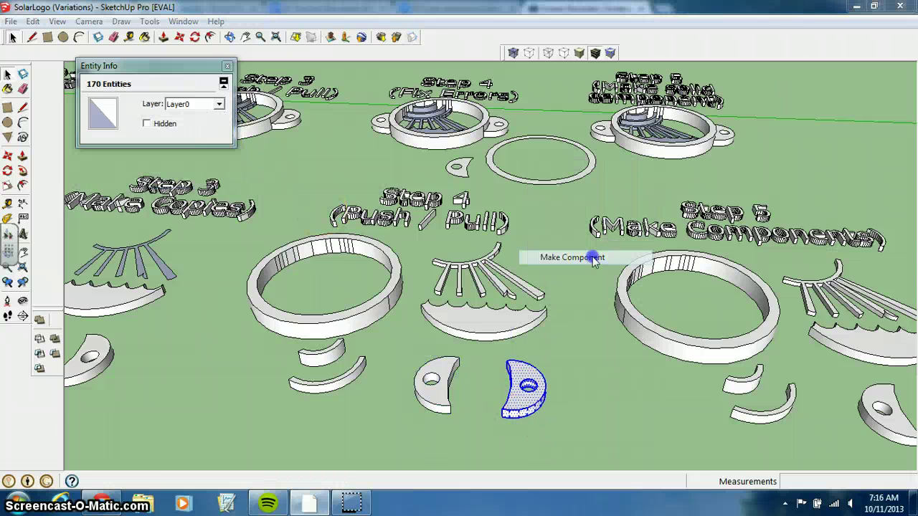
click(528, 332)
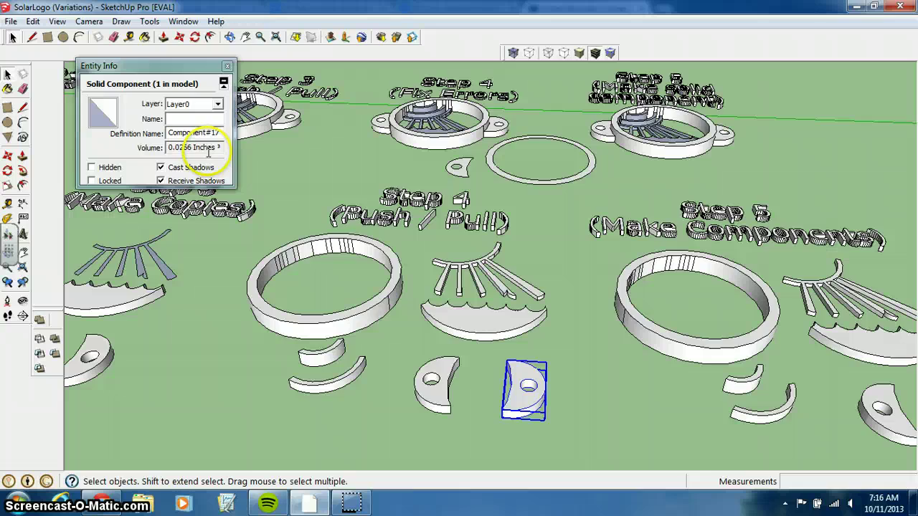
click(227, 66)
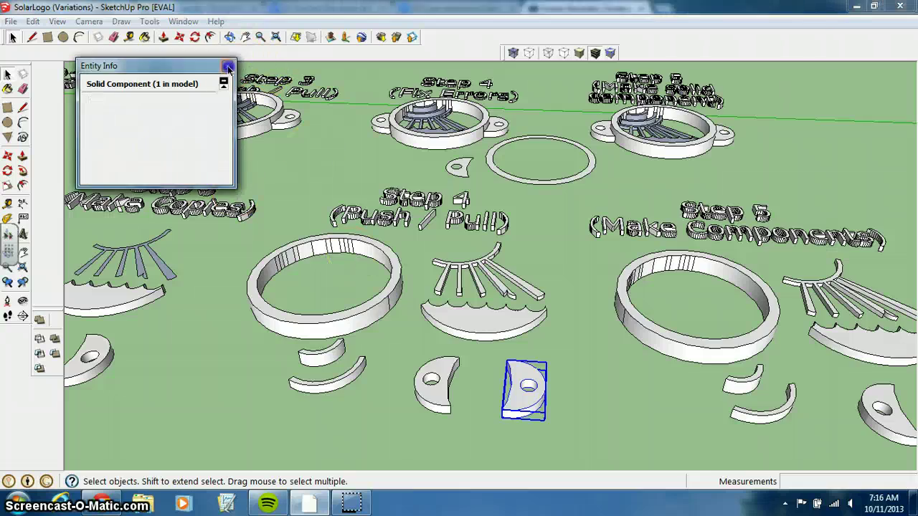
middle_drag(351, 302, 388, 315)
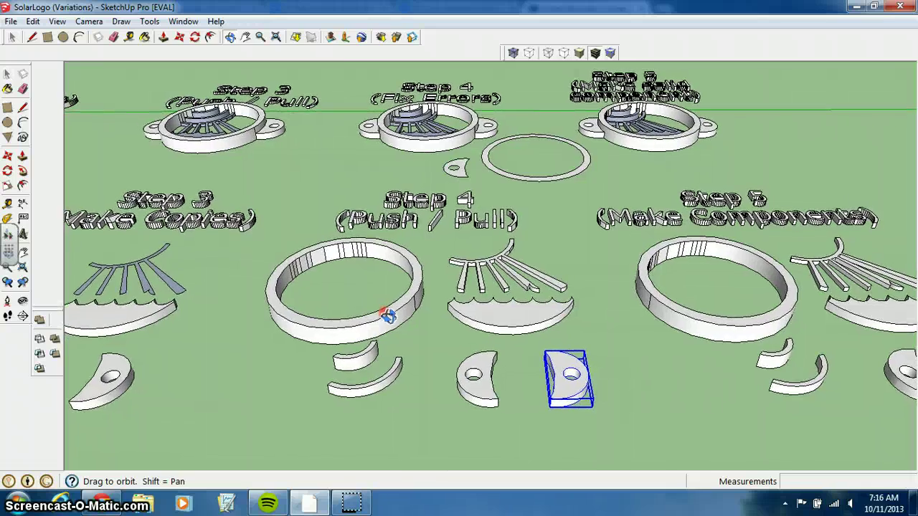
middle_drag(420, 358, 492, 322)
scroll(430, 349, up, 2)
scroll(421, 343, down, 1)
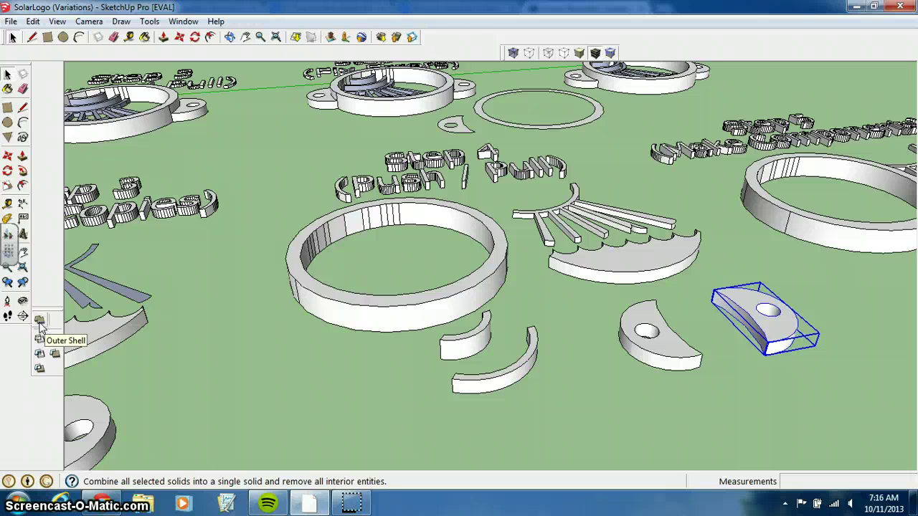
click(269, 417)
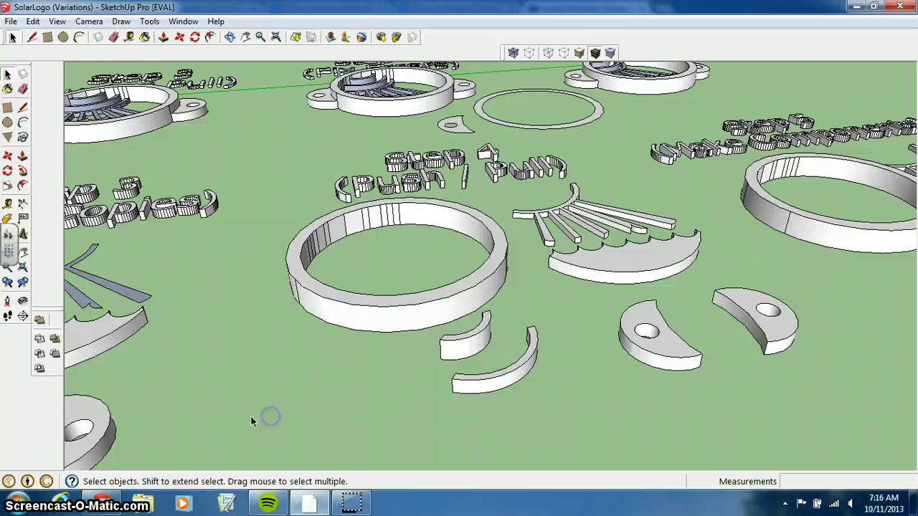
middle_drag(410, 334, 454, 359)
middle_drag(515, 300, 440, 371)
scroll(440, 370, down, 4)
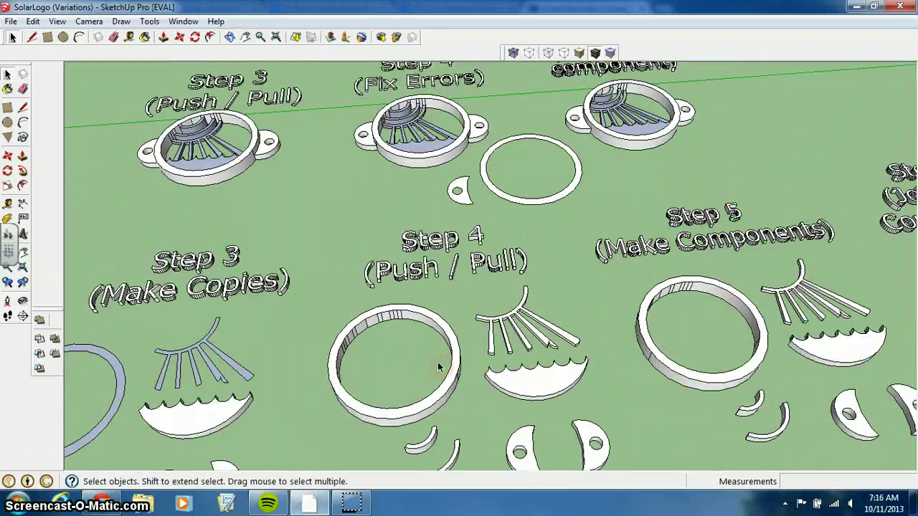
shift+middle_drag(434, 412, 503, 290)
scroll(503, 290, up, 2)
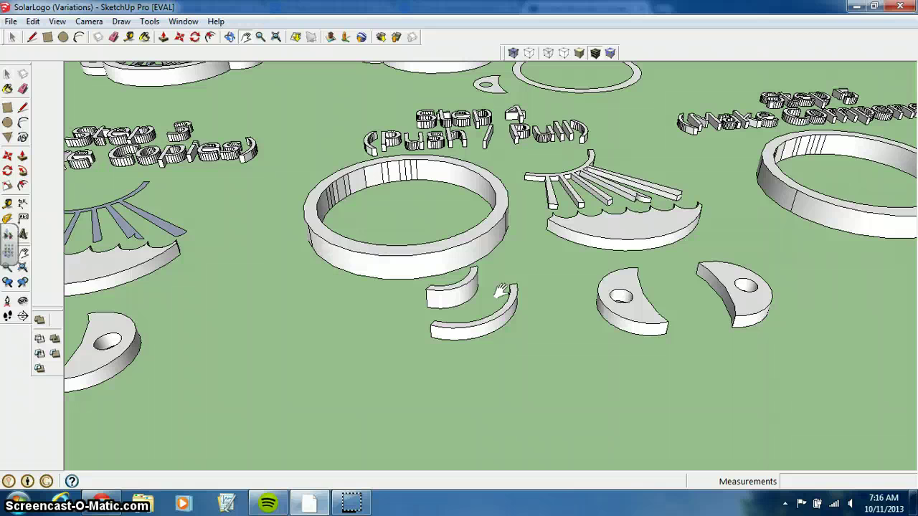
click(621, 307)
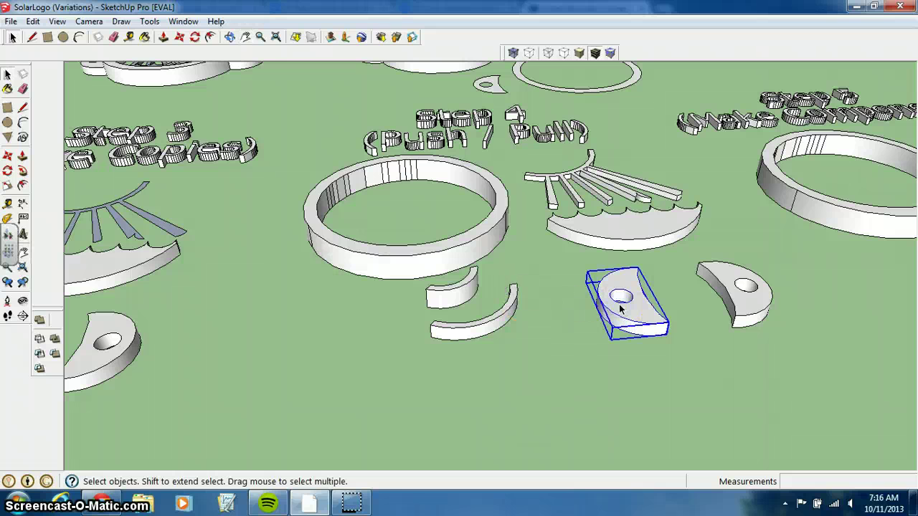
Move the crescent tab toward the front of the large Step 4 ring
key(m)
click(598, 305)
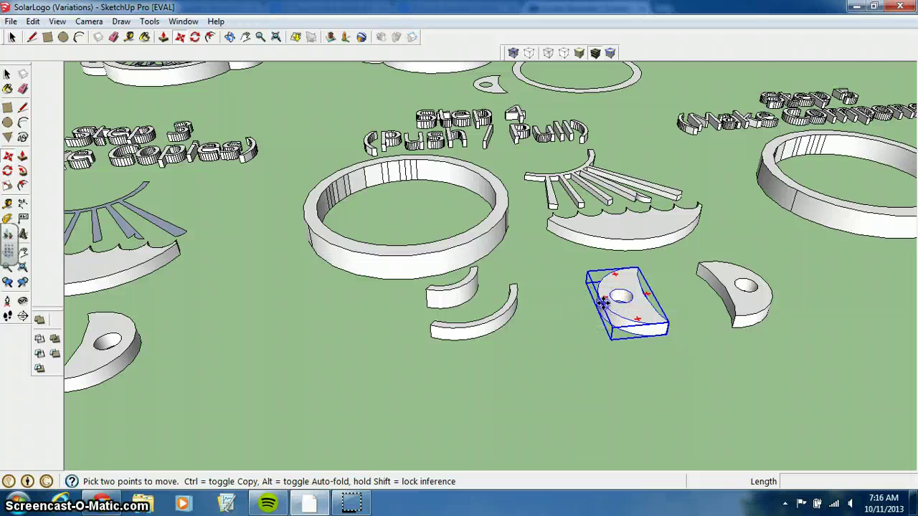
click(522, 310)
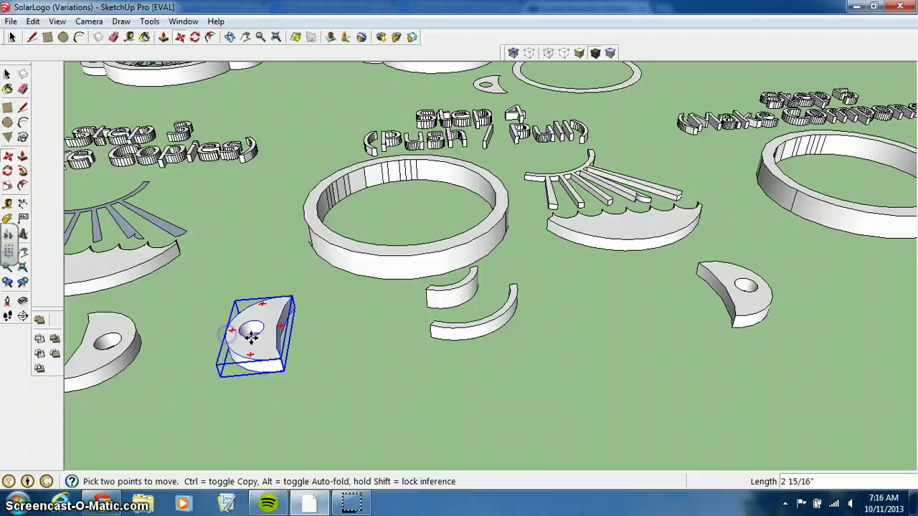
middle_drag(236, 330, 656, 272)
drag(592, 285, 439, 289)
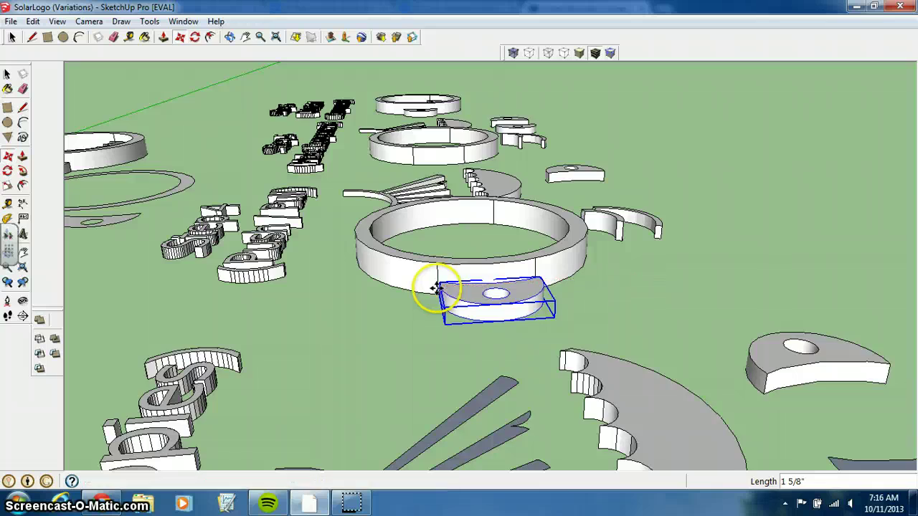
middle_drag(436, 287, 464, 385)
scroll(404, 365, up, 3)
middle_drag(403, 358, 448, 290)
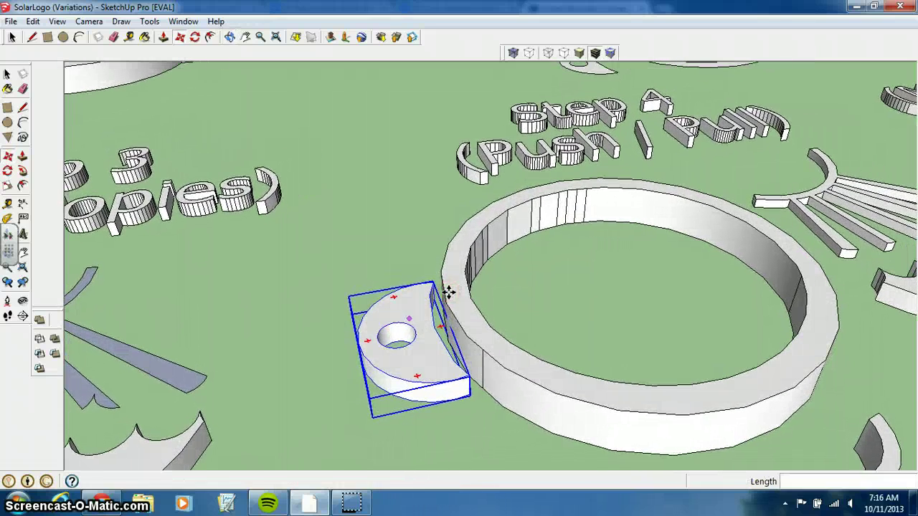
Refine the tab's position until it butts flush against the ring's outer face
click(441, 315)
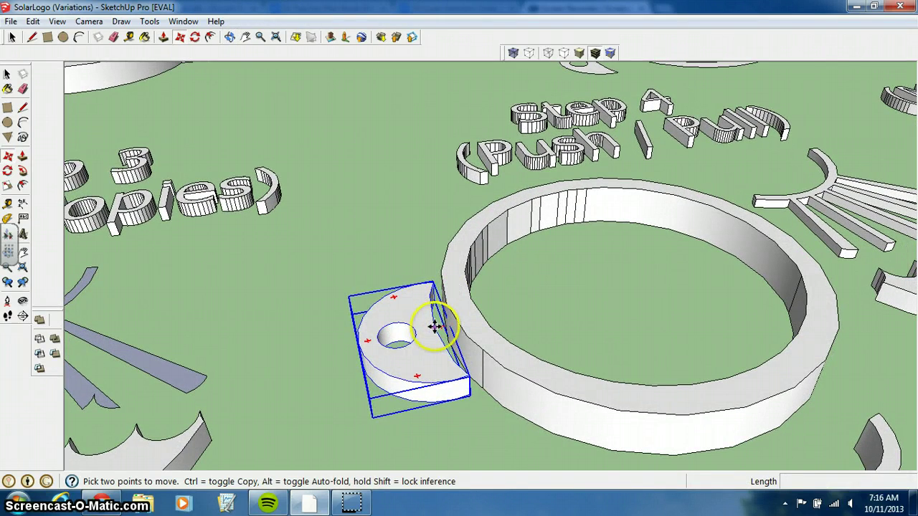
drag(435, 327, 446, 325)
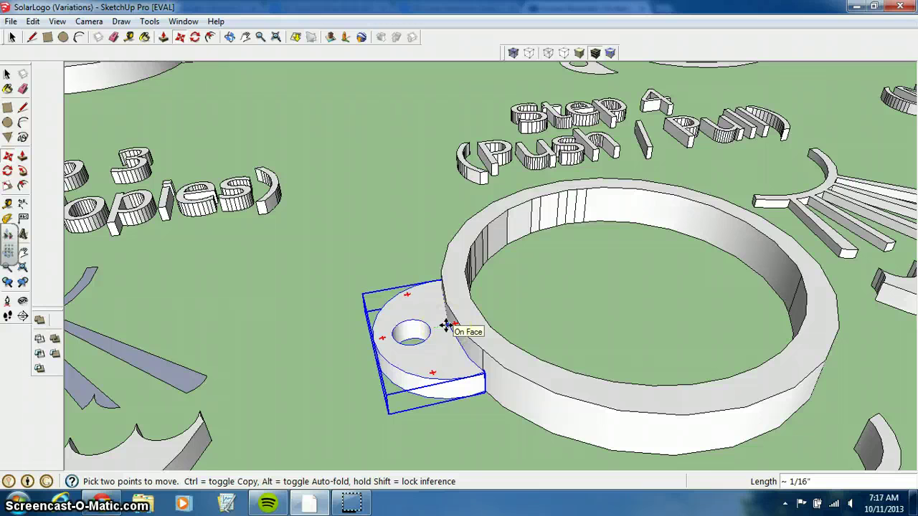
click(446, 325)
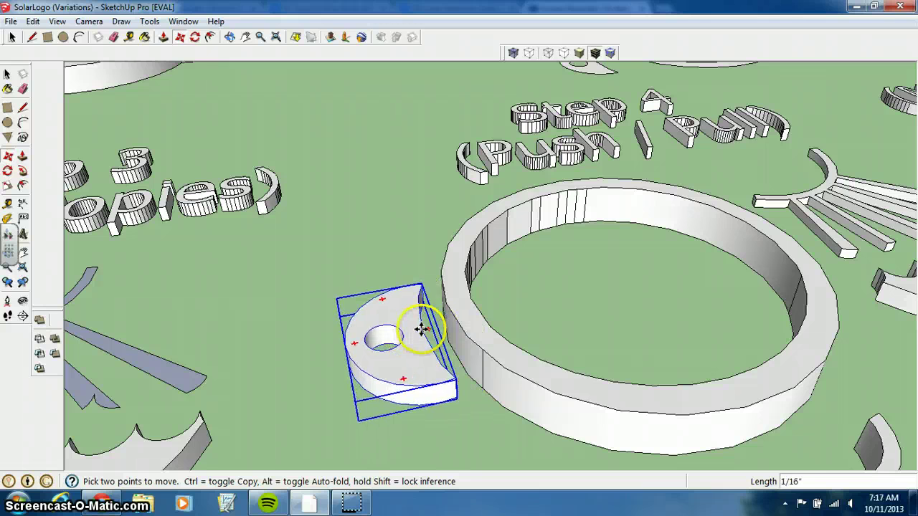
mouse_move(450, 329)
mouse_down()
mouse_move(455, 322)
mouse_move(434, 334)
mouse_move(478, 323)
mouse_move(449, 327)
mouse_up()
scroll(449, 326, up, 2)
scroll(450, 326, up, 2)
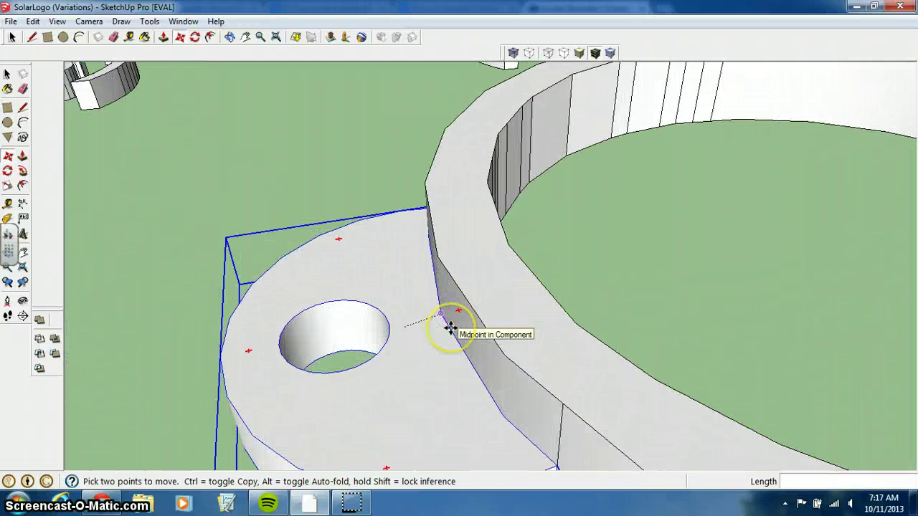
click(449, 323)
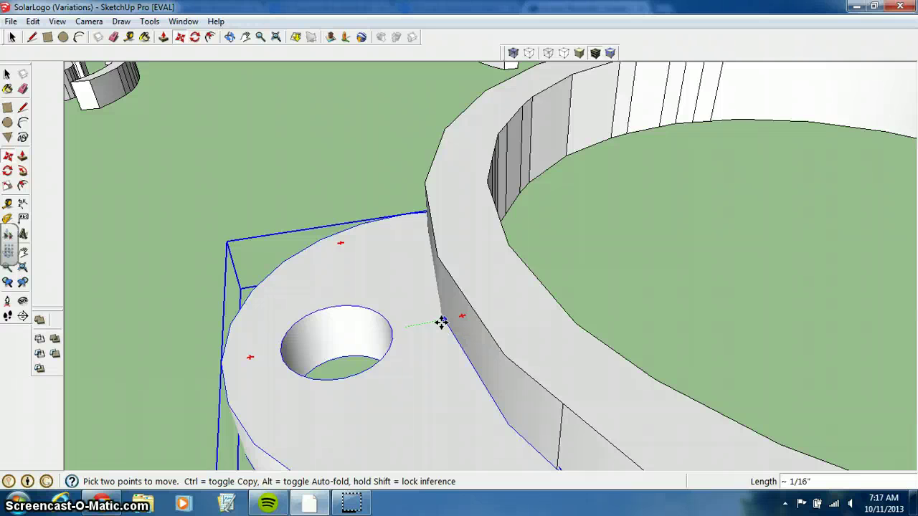
scroll(442, 323, down, 5)
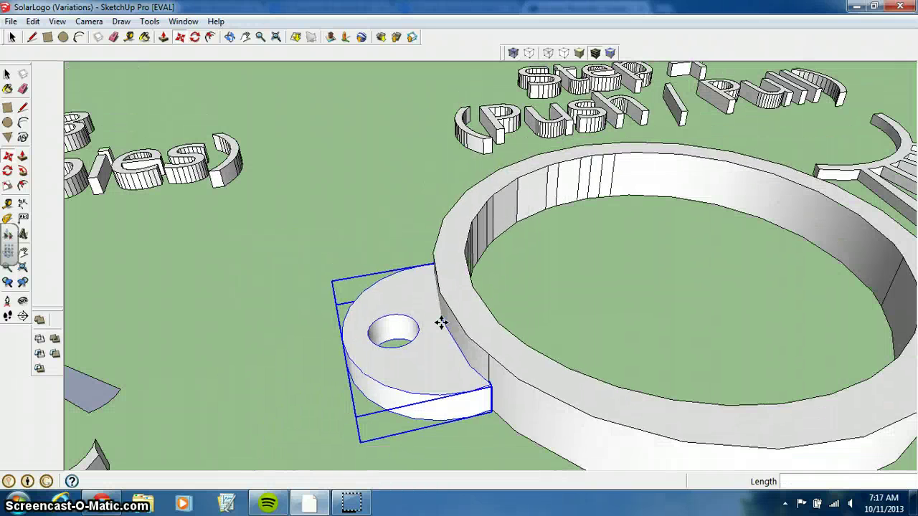
click(459, 356)
middle_drag(459, 356, 524, 424)
scroll(568, 334, down, 2)
key(space)
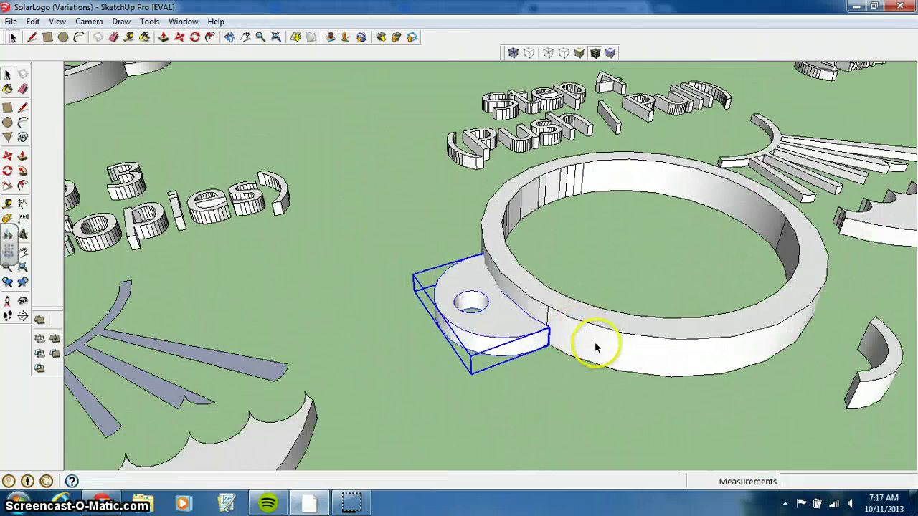
Select the holed tab together with the ring, and check the toolbar list
click(568, 391)
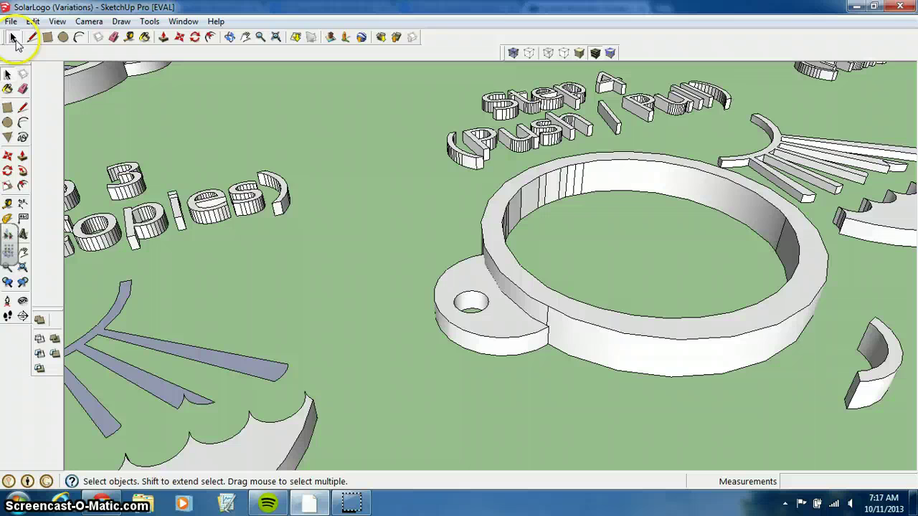
click(504, 327)
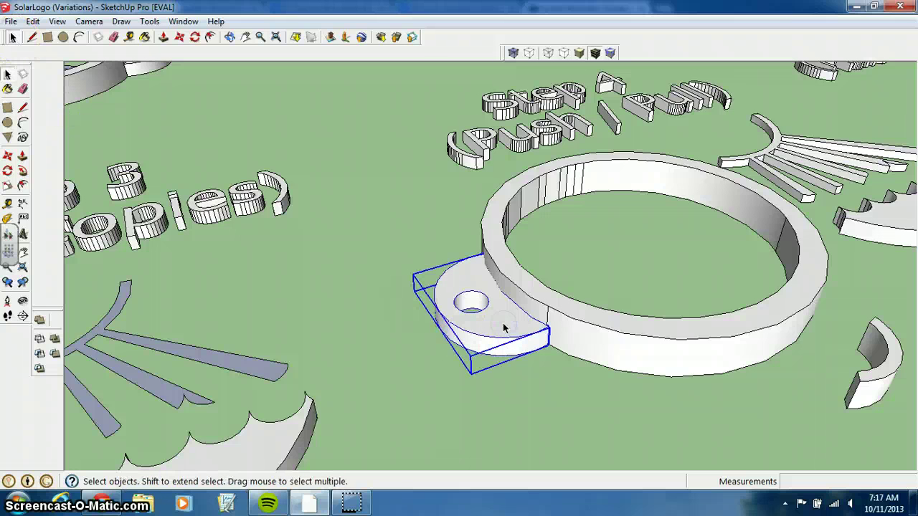
ctrl+click(580, 328)
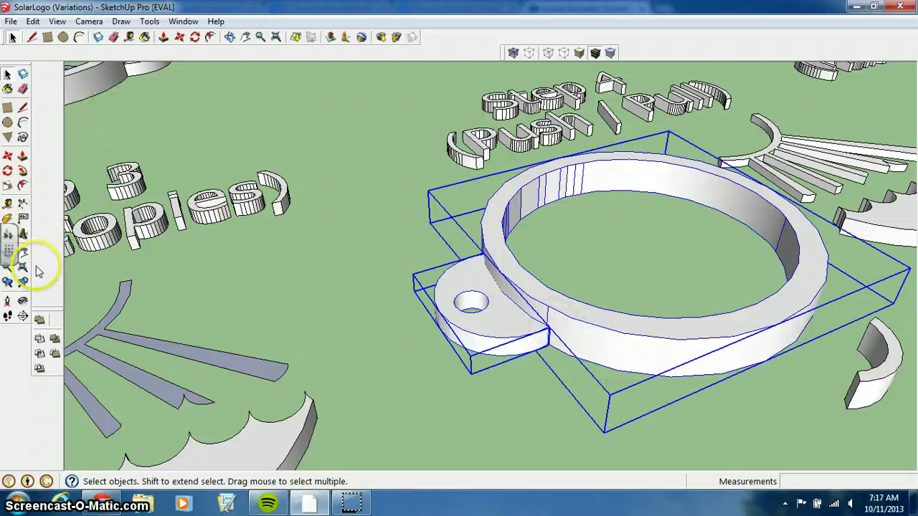
click(56, 21)
mouse_move(60, 44)
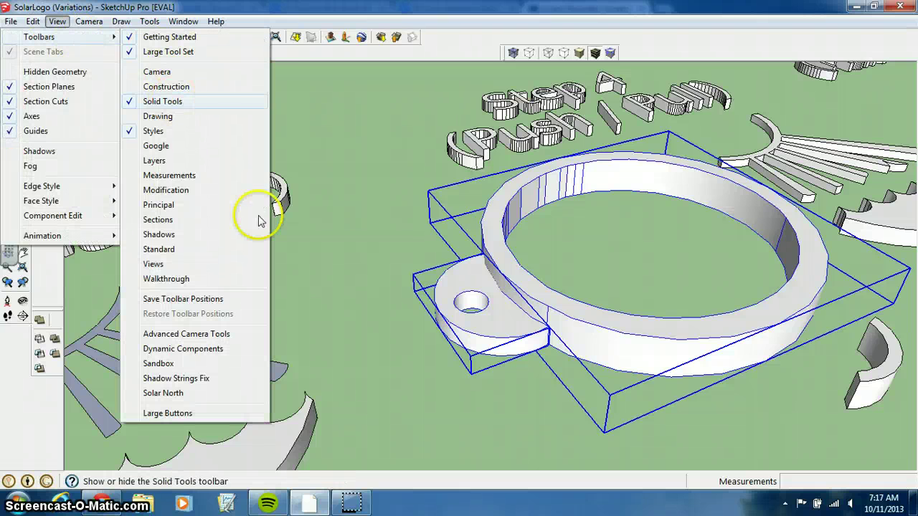
click(360, 310)
Join tab and ring with Outer Shell and show Entity Info: OuterShell, 0.2207 in³
click(467, 290)
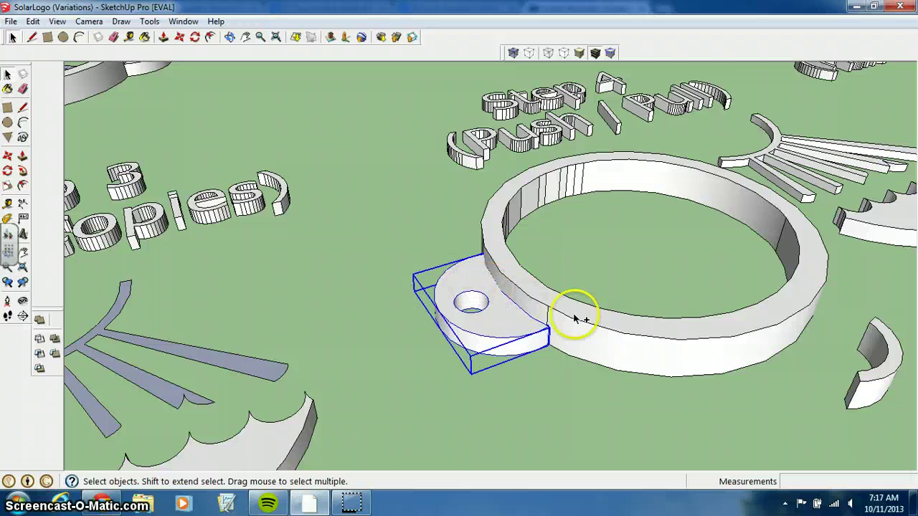
shift+click(576, 317)
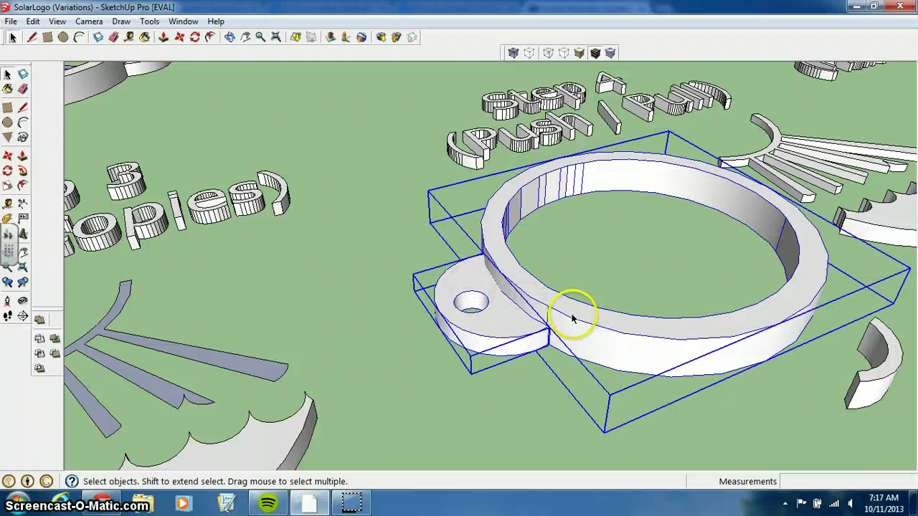
click(41, 322)
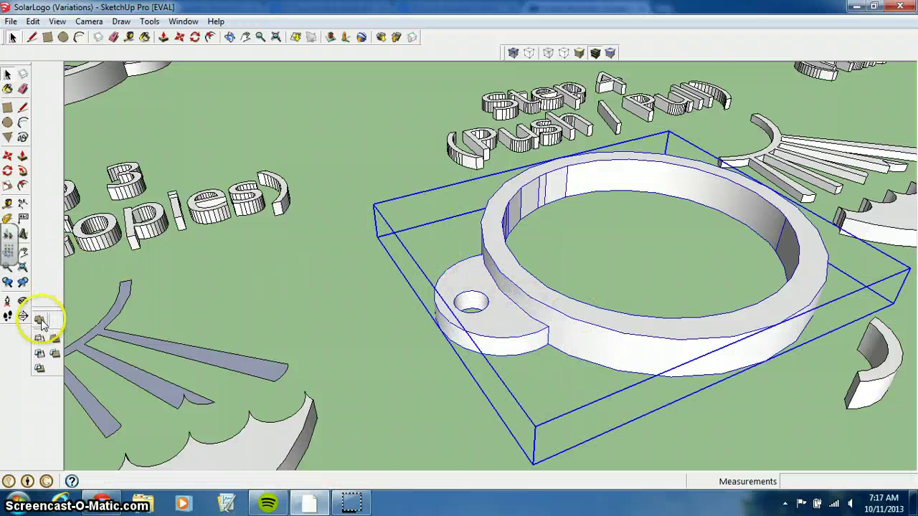
right_click(518, 287)
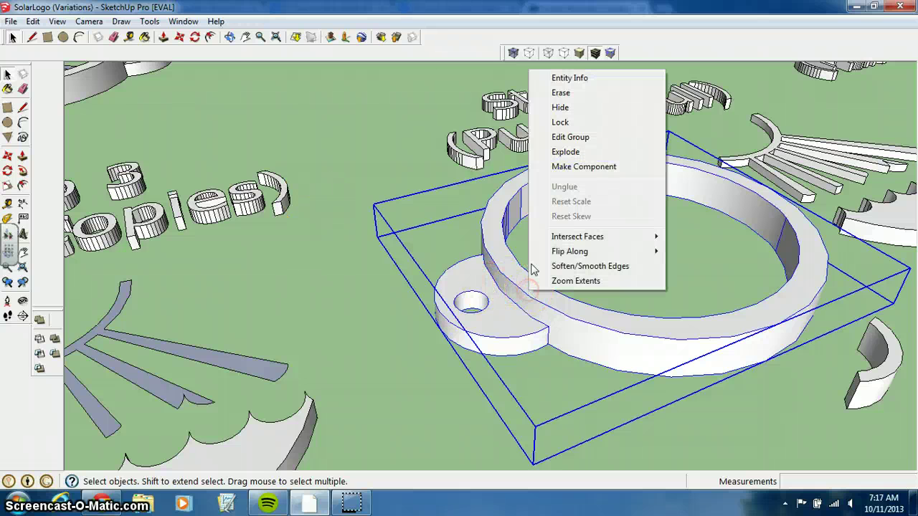
click(568, 79)
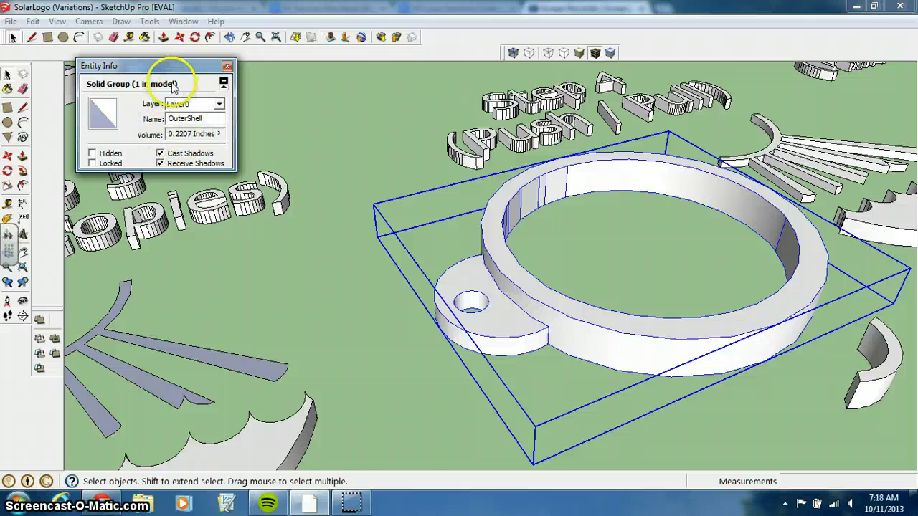
Orbit and zoom in closely on the OuterShell ring with its tab and the scalloped wave piece
drag(165, 71, 159, 88)
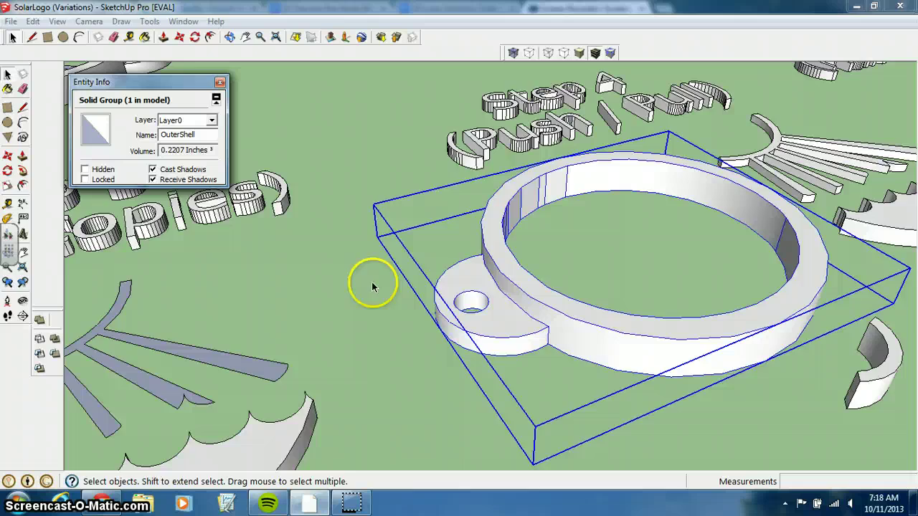
shift+middle_drag(512, 393, 596, 349)
scroll(557, 365, down, 5)
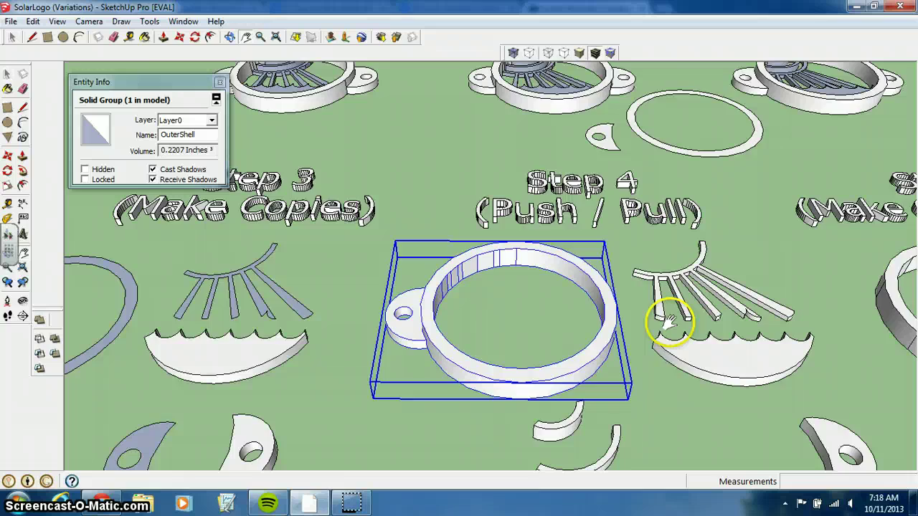
key(space)
middle_drag(646, 358, 653, 258)
middle_drag(556, 245, 578, 232)
scroll(578, 232, up, 3)
middle_drag(543, 365, 533, 65)
scroll(539, 143, up, 5)
scroll(536, 147, up, 2)
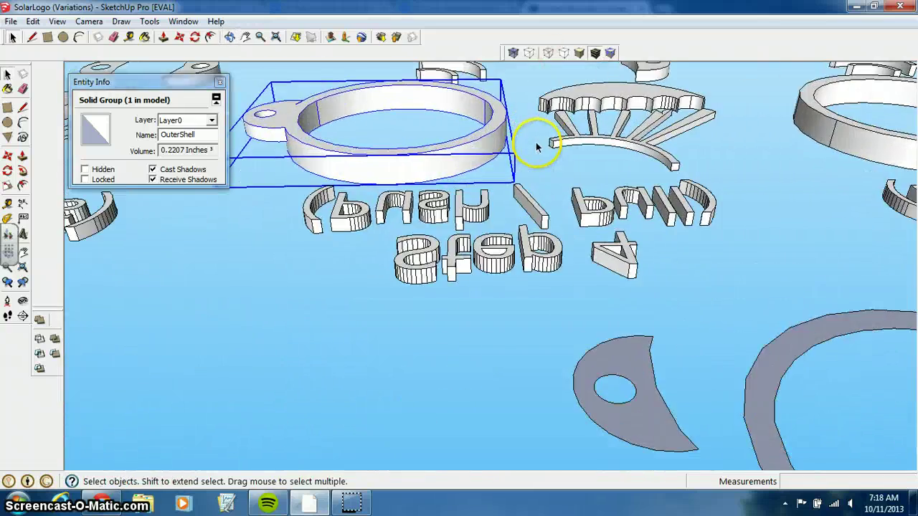
mouse_move(534, 144)
middle_down()
mouse_move(549, 170)
mouse_move(481, 134)
mouse_move(508, 127)
mouse_move(560, 183)
mouse_move(580, 237)
mouse_move(613, 176)
middle_up()
scroll(489, 140, up, 3)
scroll(489, 140, down, 2)
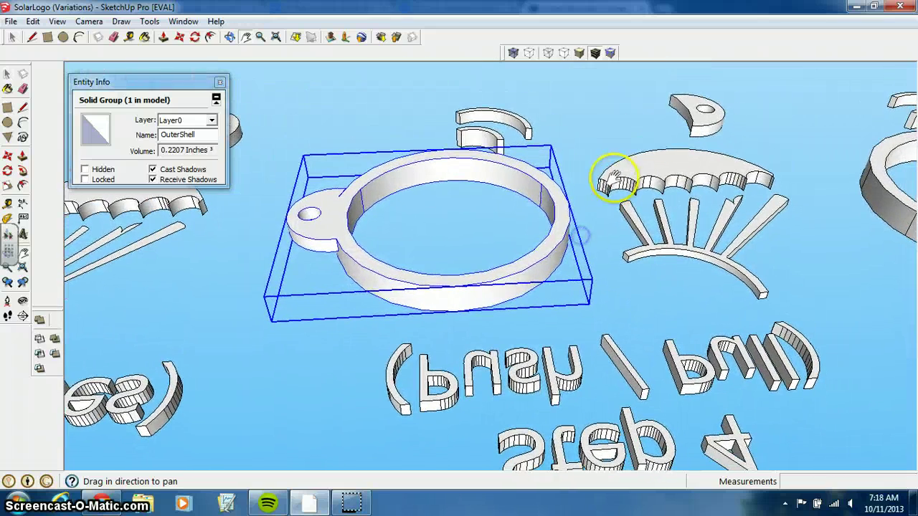
Move the scalloped wave piece onto the ring's inner edge
click(623, 183)
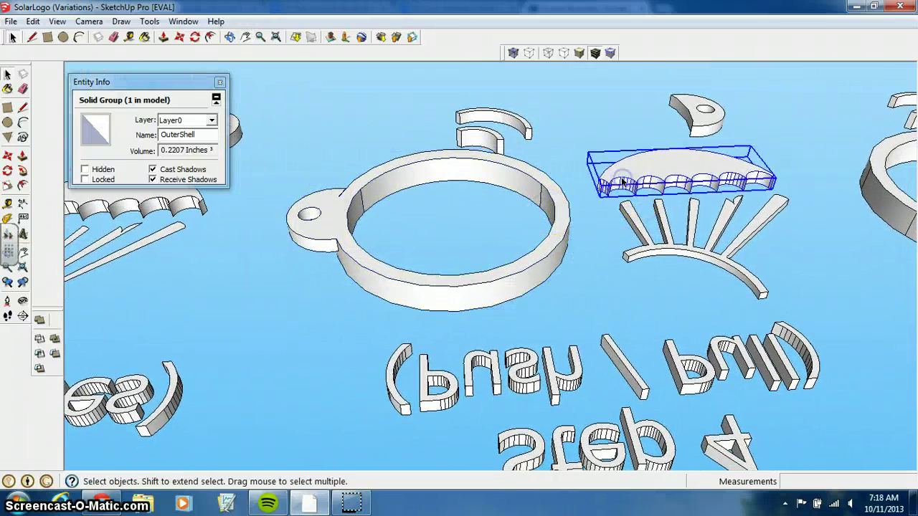
key(m)
click(599, 182)
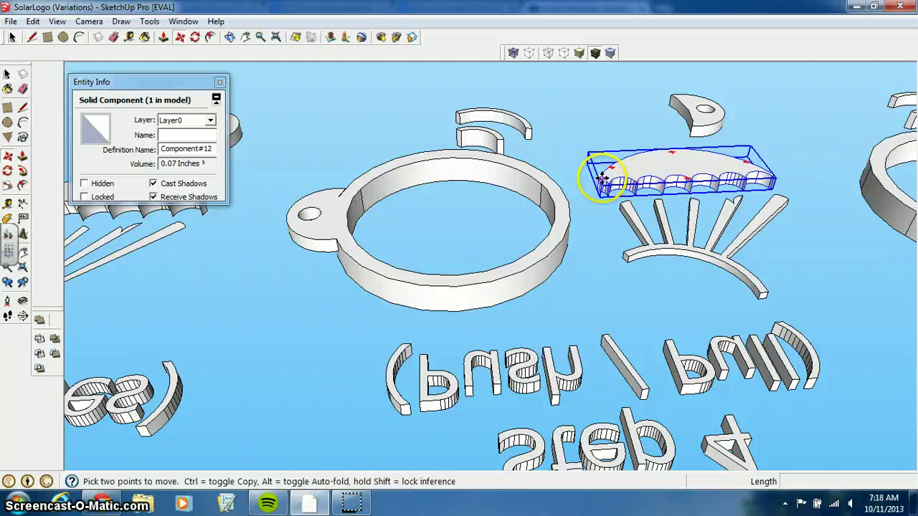
drag(402, 194, 364, 188)
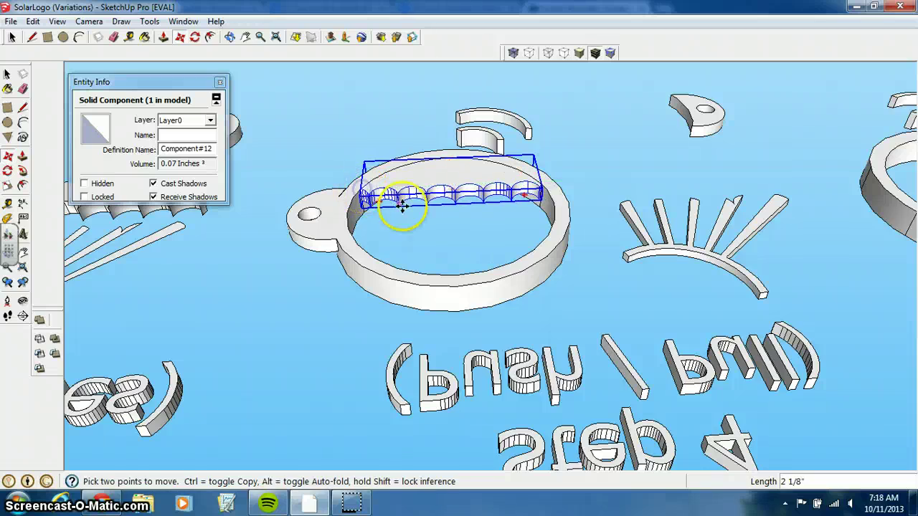
middle_drag(404, 205, 449, 226)
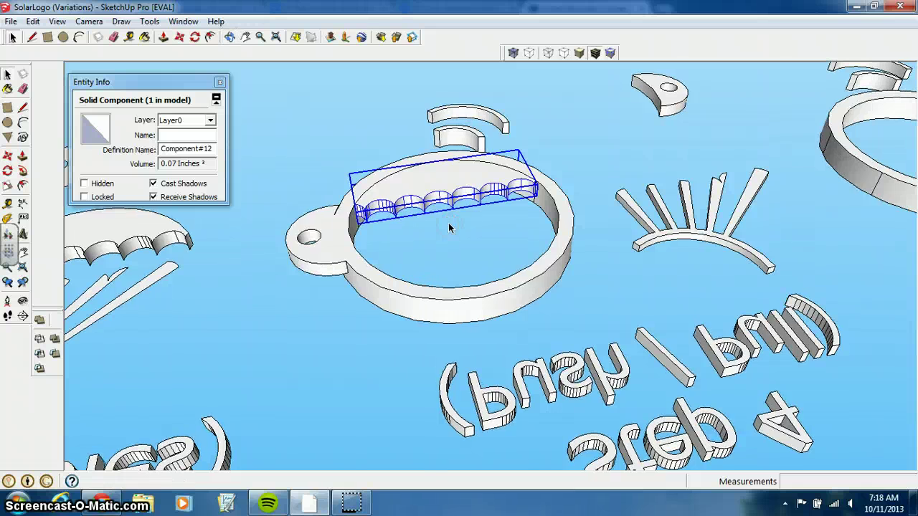
Merge the wave into the ring with Outer Shell, reaching 0.2907 in³
click(354, 226)
shift+click(338, 231)
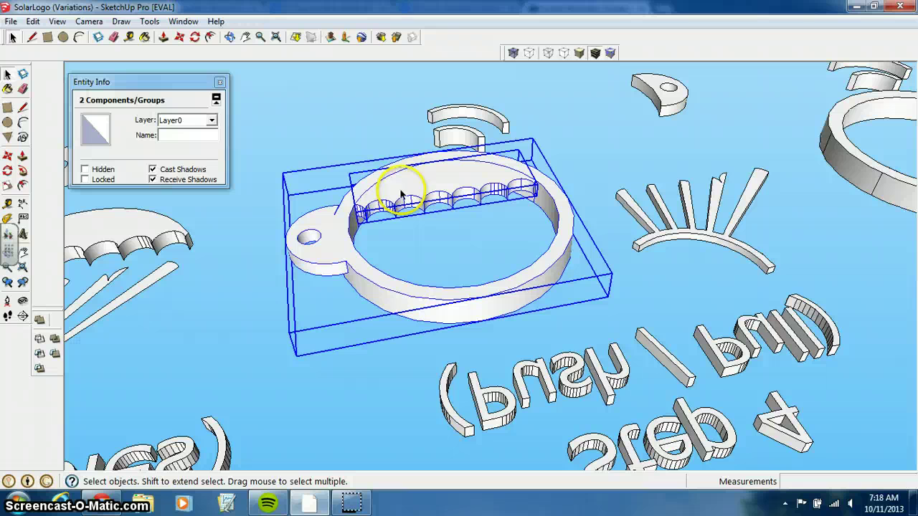
click(41, 321)
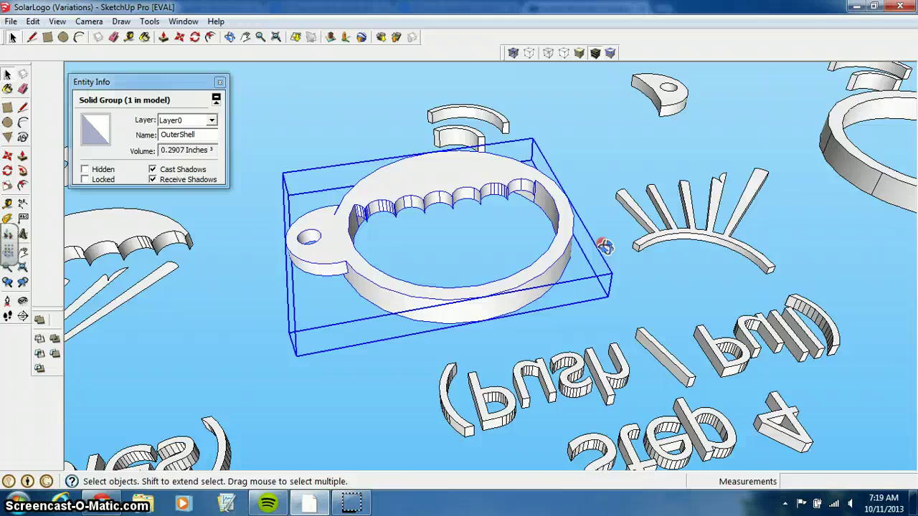
Move the second holed tab against the ring's right side
middle_drag(605, 247, 531, 266)
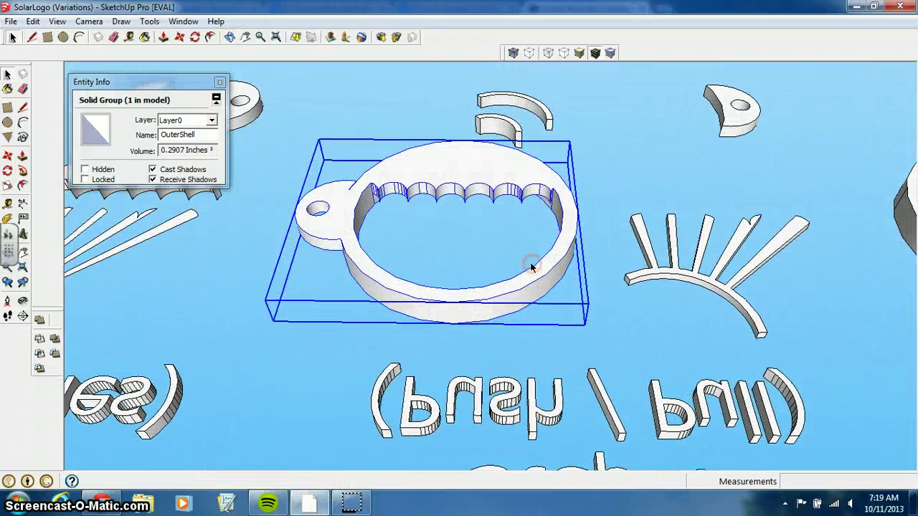
click(694, 166)
click(739, 128)
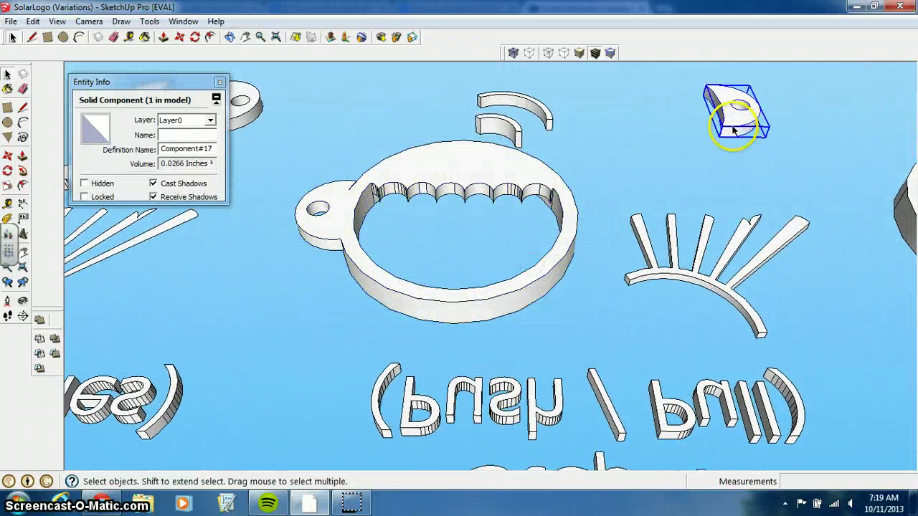
key(m)
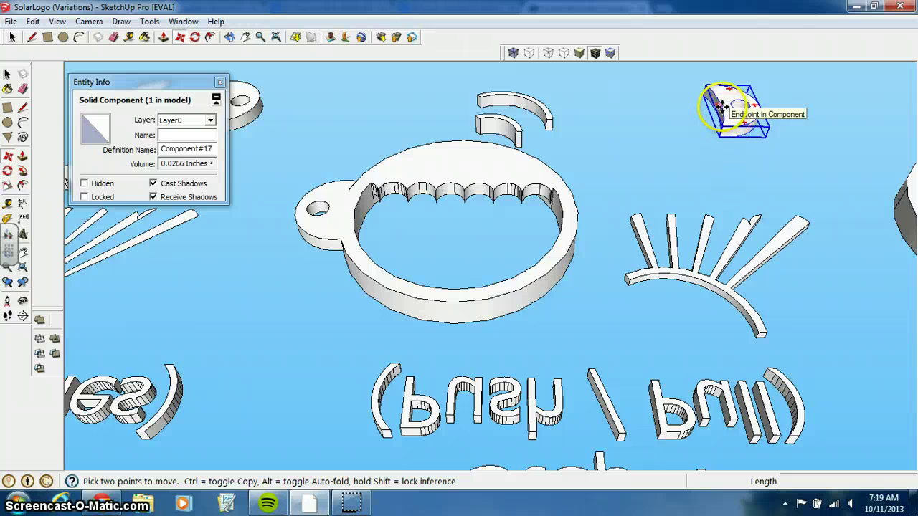
drag(723, 106, 579, 206)
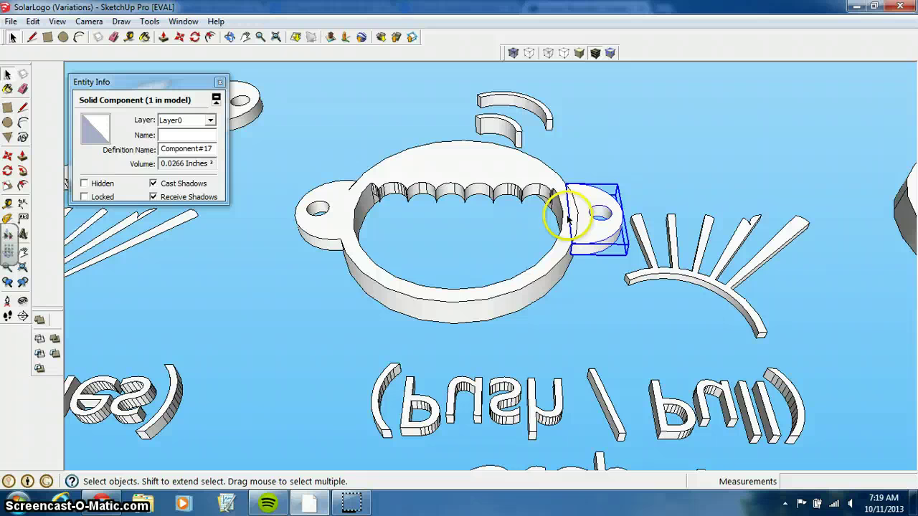
Merge the second tab into the ring with Outer Shell (0.3173 in³) and select the sun-ray piece
shift+click(542, 271)
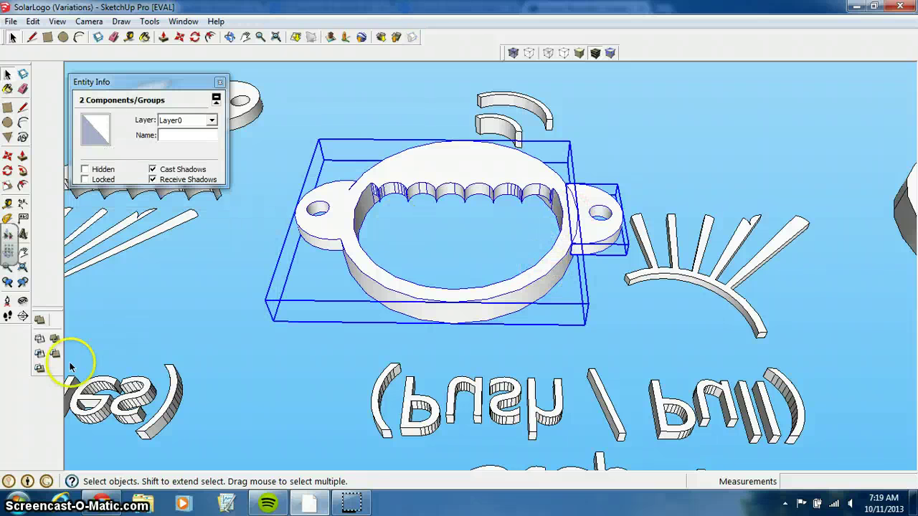
click(40, 321)
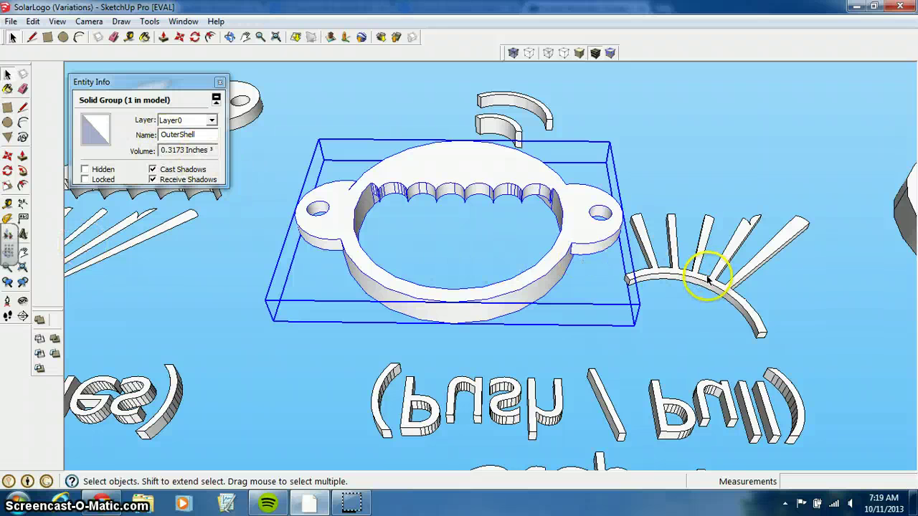
middle_drag(685, 310, 692, 257)
click(693, 248)
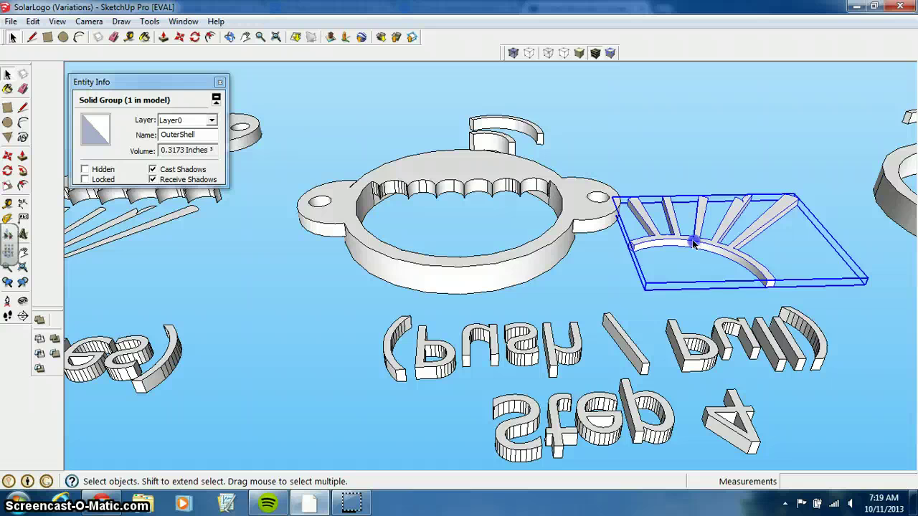
click(682, 241)
Move the sun-ray piece over, setting it down to the right of the ring
key(m)
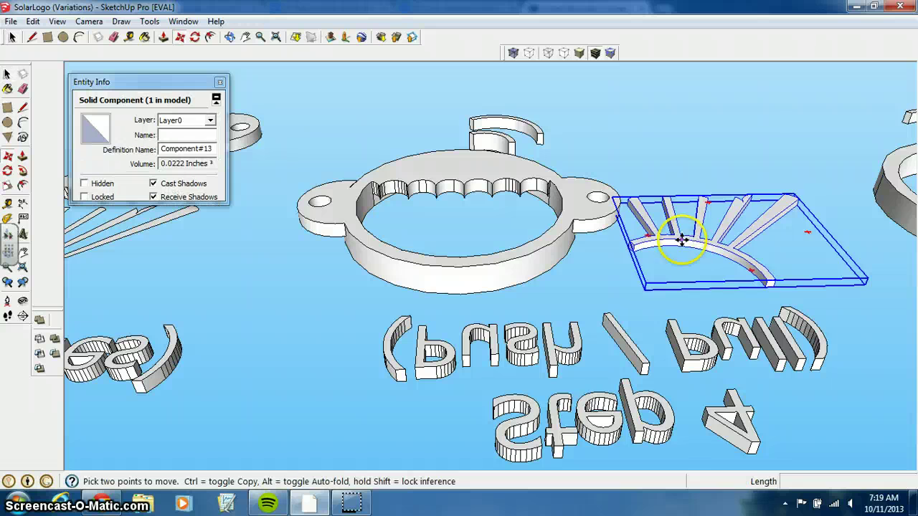
click(632, 246)
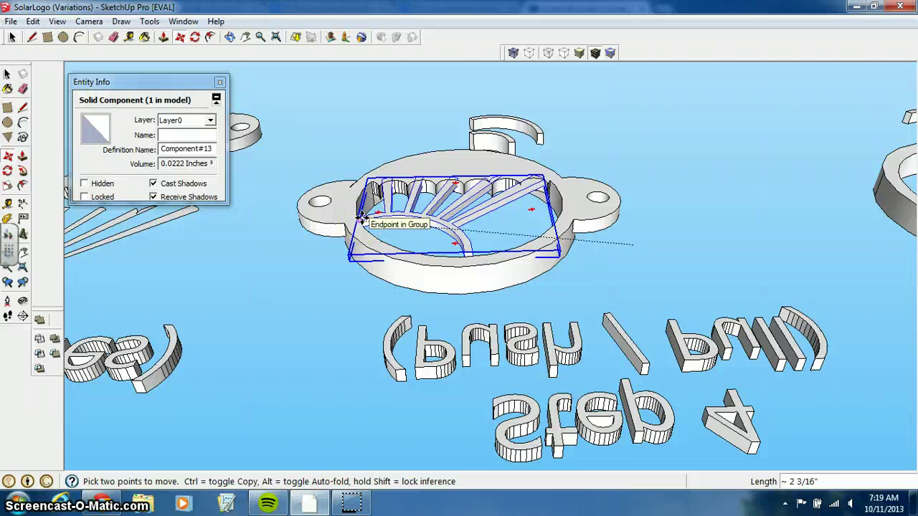
click(362, 221)
middle_drag(364, 227, 370, 420)
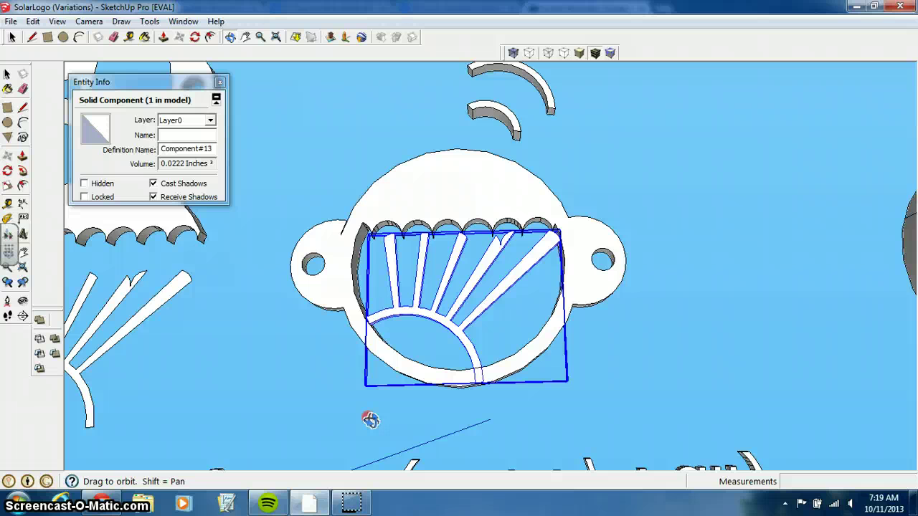
click(367, 417)
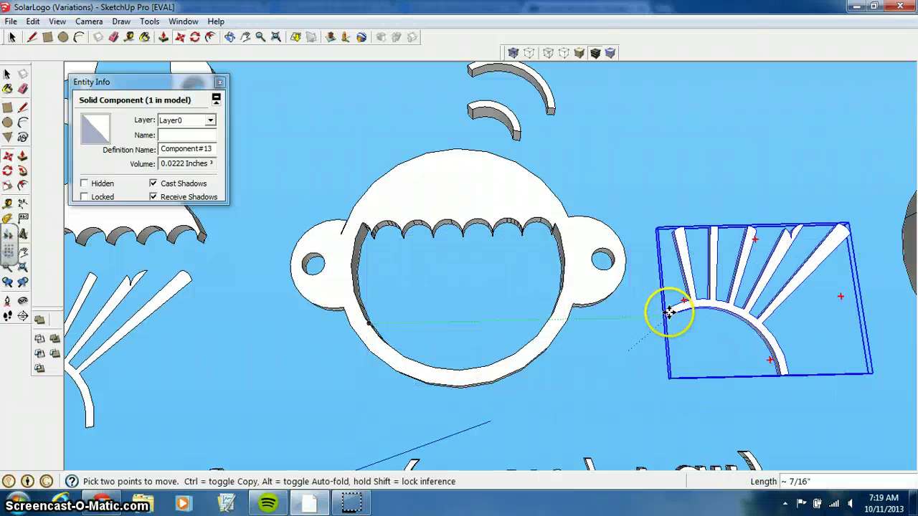
click(675, 304)
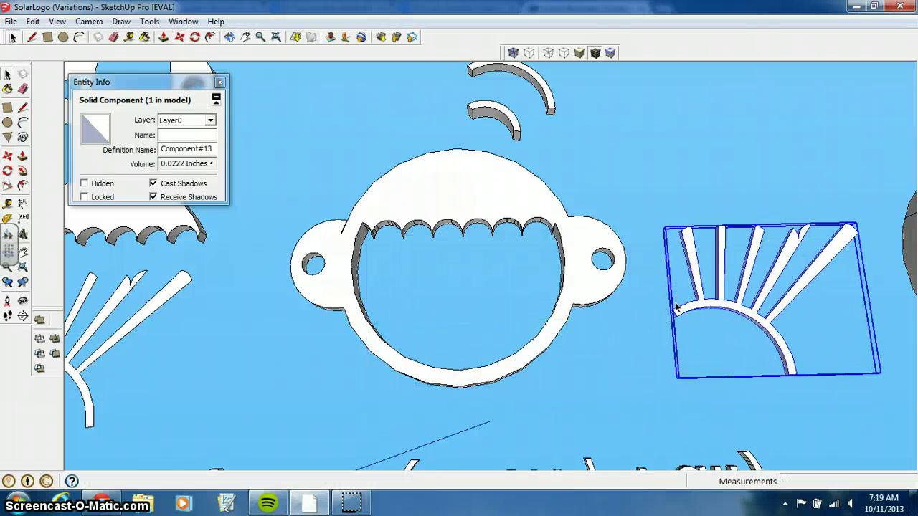
key(space)
mouse_move(621, 324)
middle_down()
mouse_move(600, 340)
mouse_move(610, 336)
middle_up()
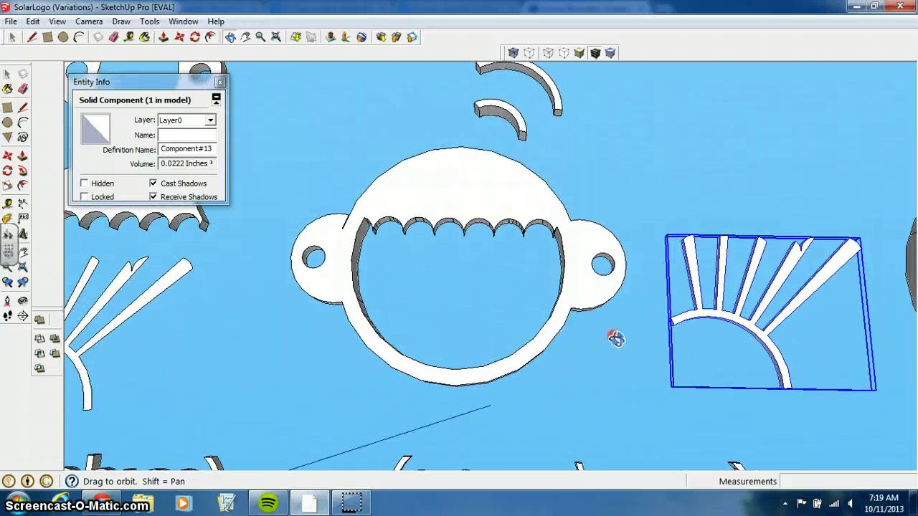
Move the sun-ray piece from a ray tip into position inside the ring
click(774, 274)
click(765, 299)
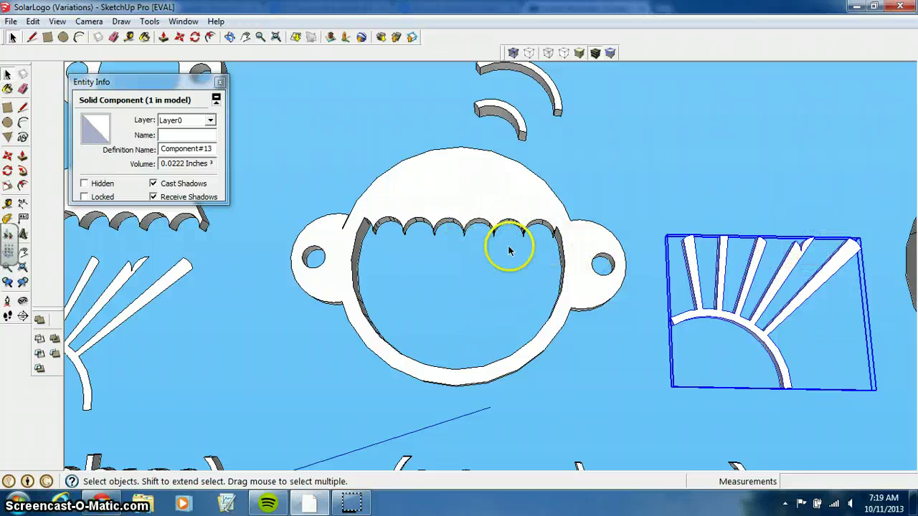
scroll(805, 256, up, 3)
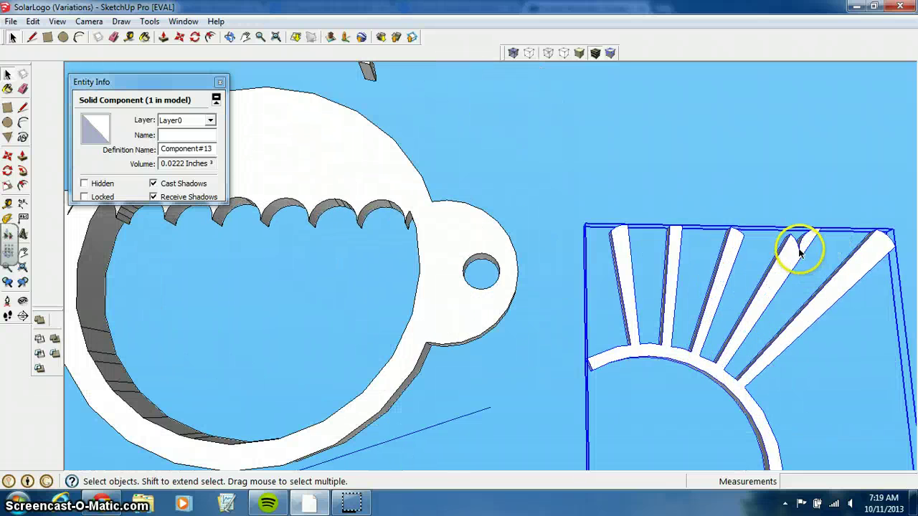
middle_drag(497, 316, 548, 302)
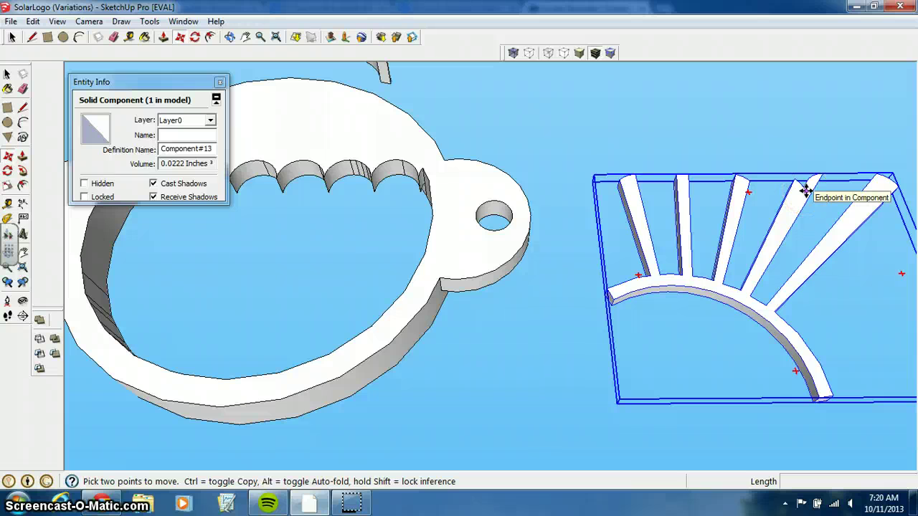
click(807, 190)
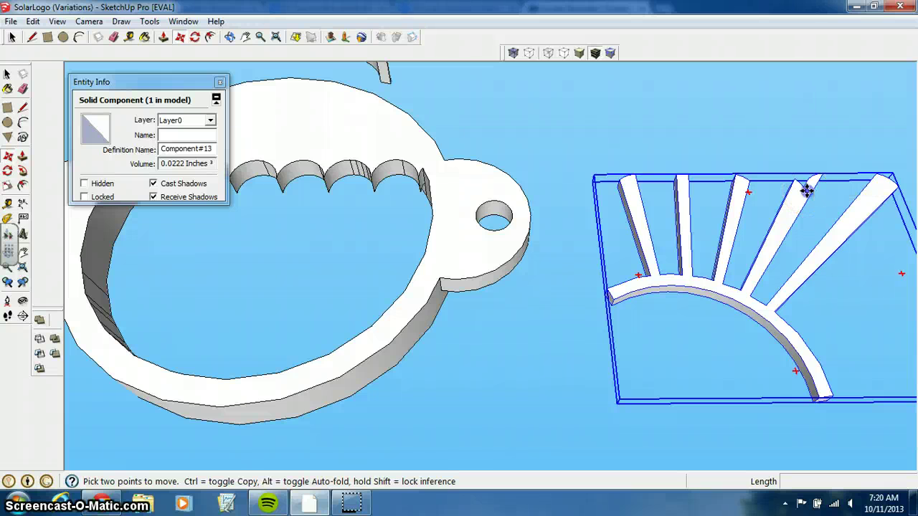
drag(807, 190, 325, 182)
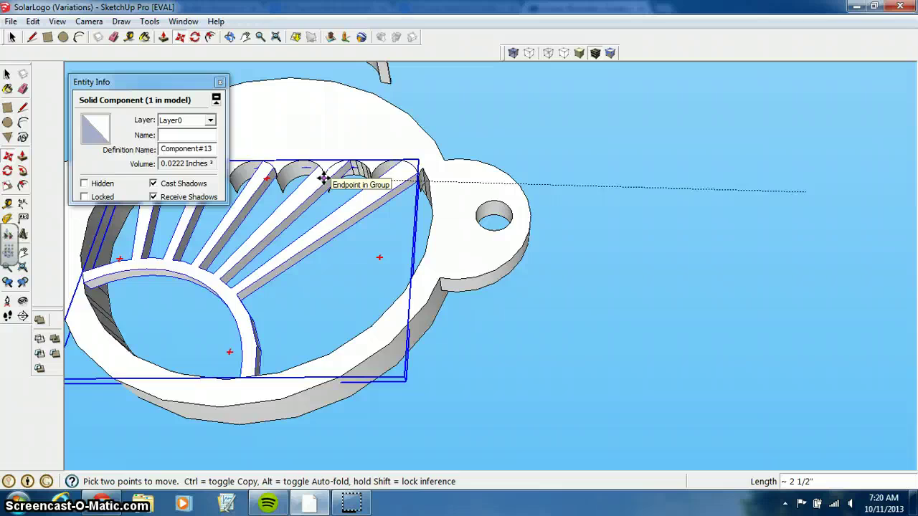
drag(323, 178, 348, 221)
middle_drag(349, 221, 533, 322)
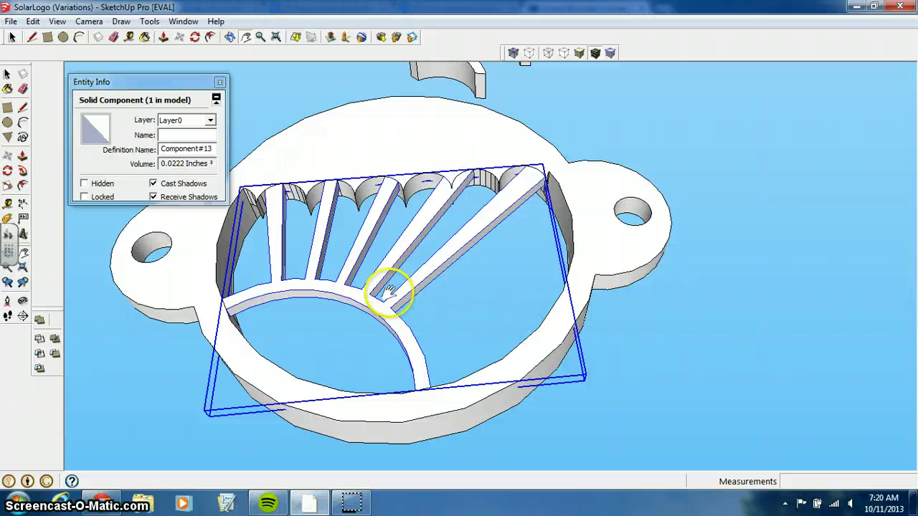
key(space)
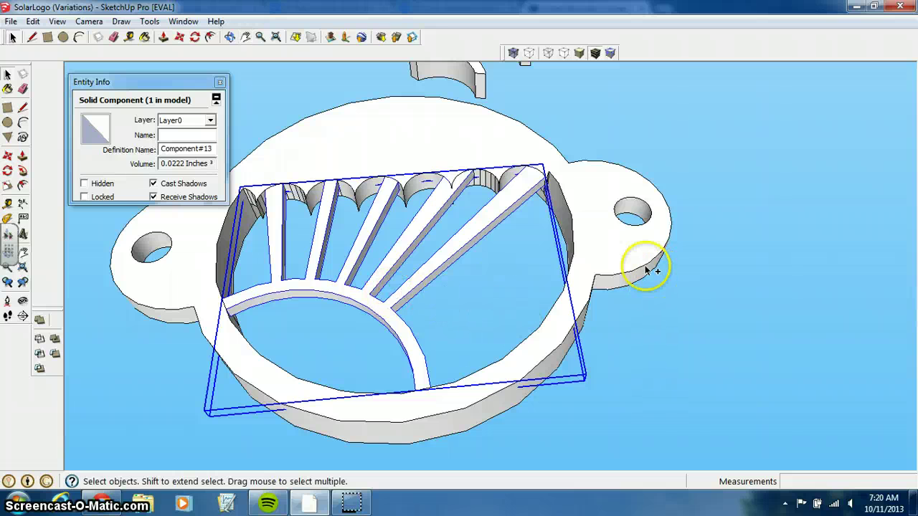
Merge the rays into the ring with Outer Shell (0.3395 in³), viewing the loose arcs above
ctrl+click(618, 261)
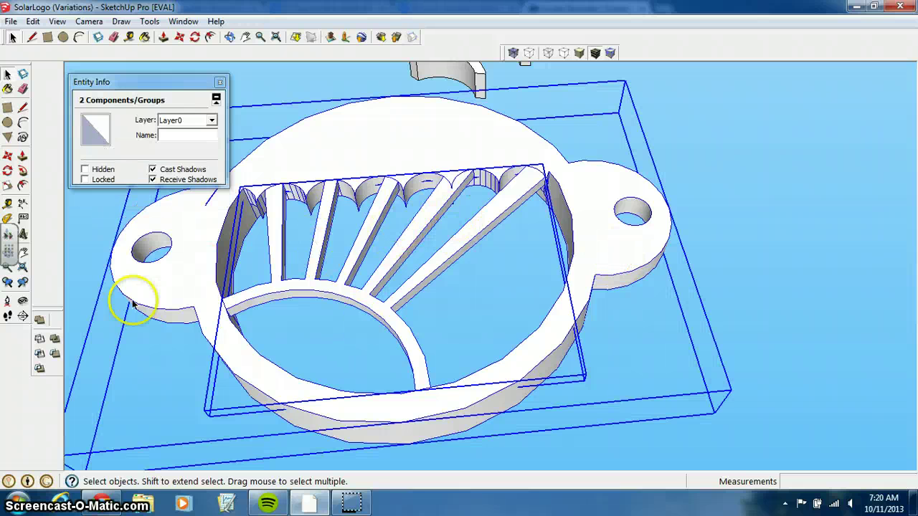
click(39, 321)
middle_drag(430, 349, 429, 304)
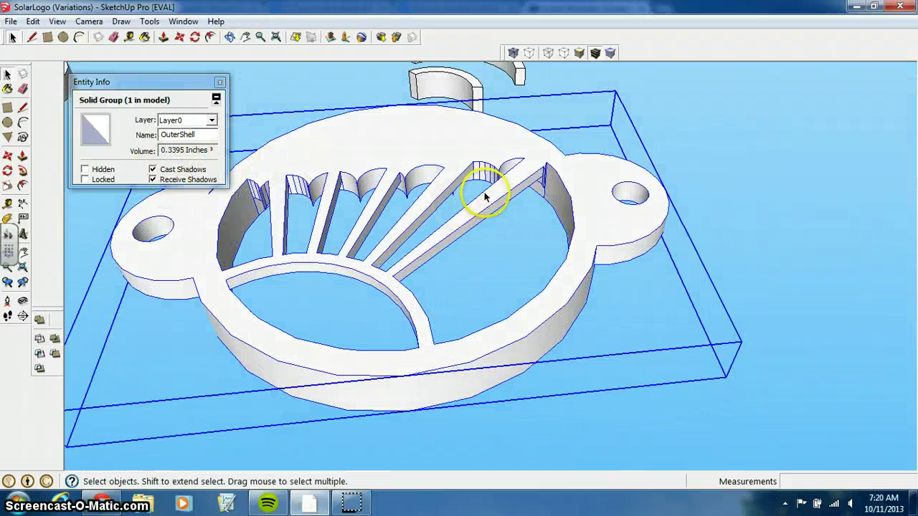
key(h)
middle_drag(492, 201, 552, 115)
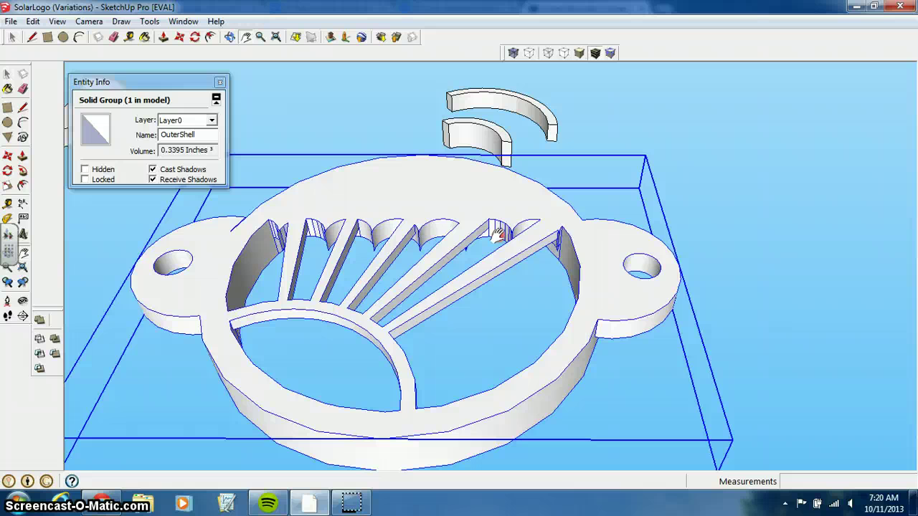
Move the smaller arc down into the lower-left of the ring
key(space)
click(635, 133)
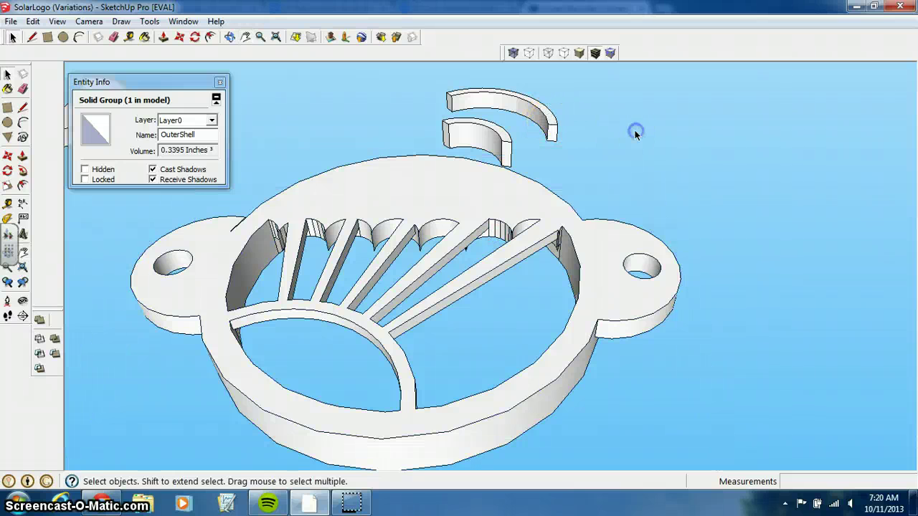
click(550, 123)
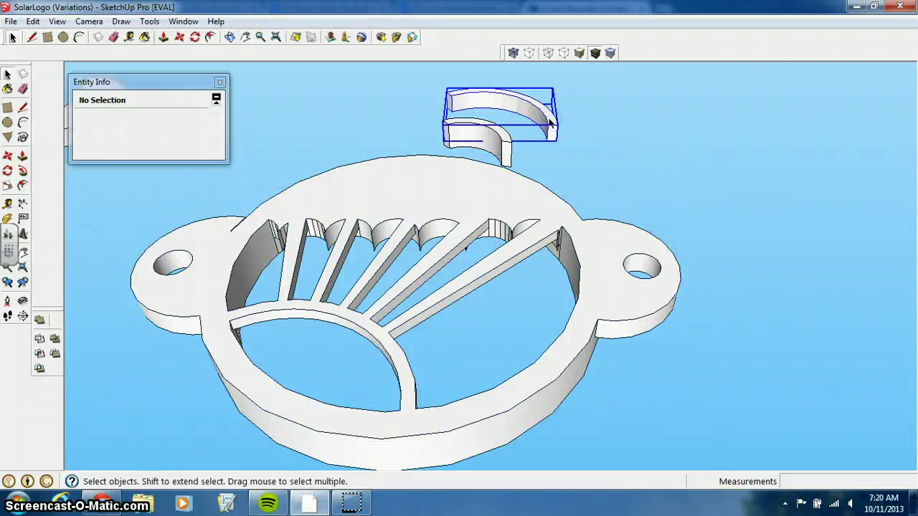
click(506, 143)
key(m)
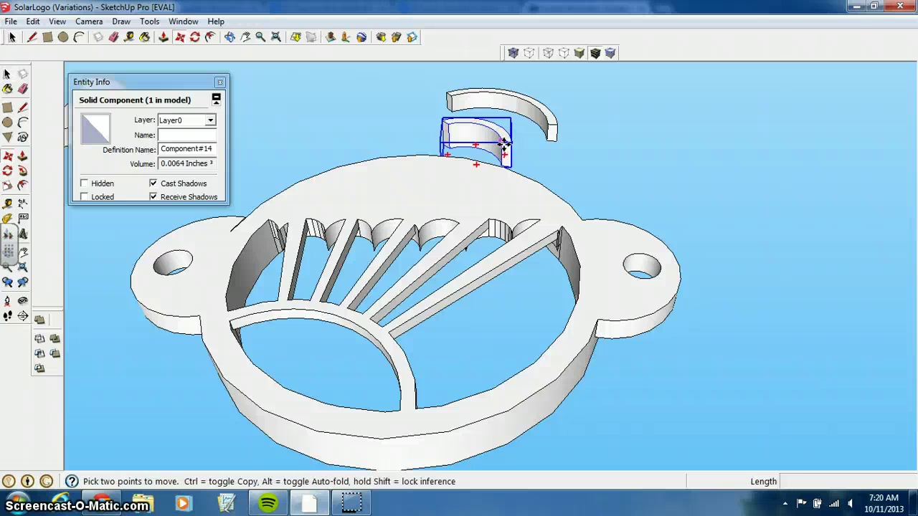
drag(505, 144, 320, 396)
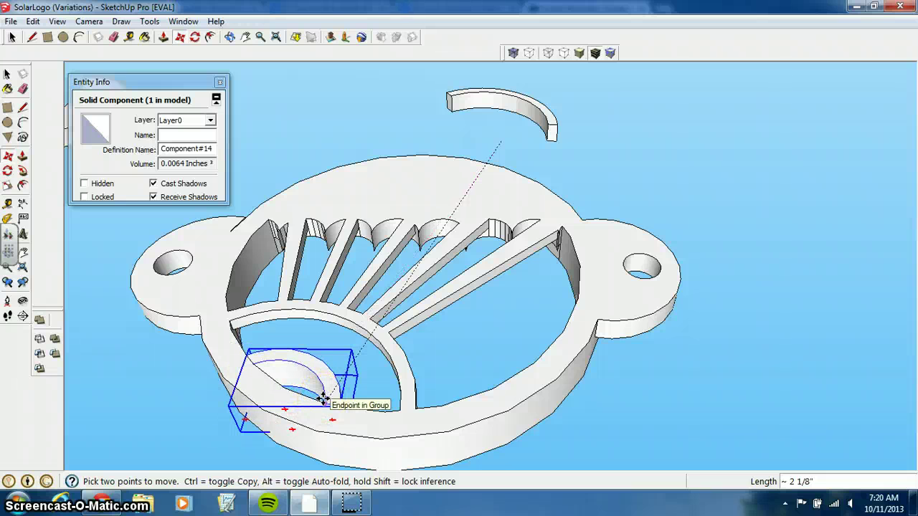
click(324, 399)
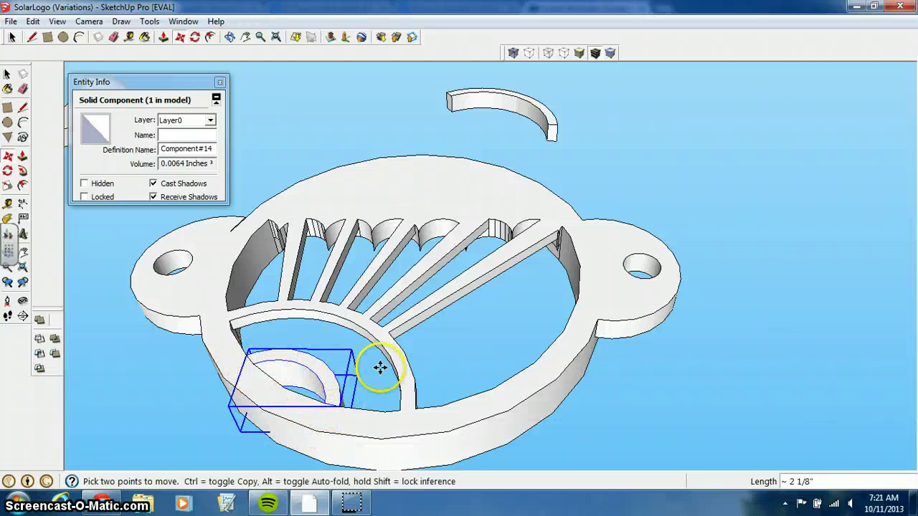
Select the arc and the logo and merge them with Outer Shell, reaching 0.3459 in³
key(space)
click(695, 420)
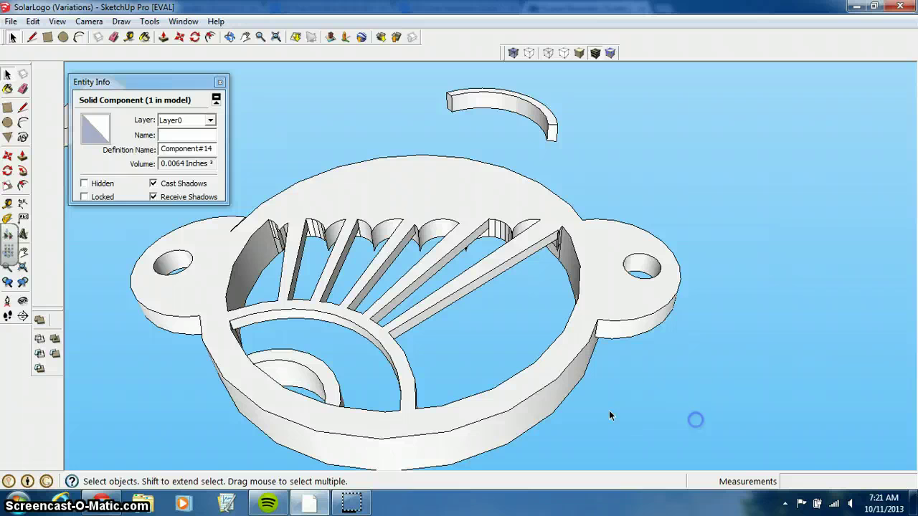
click(323, 379)
shift+click(229, 344)
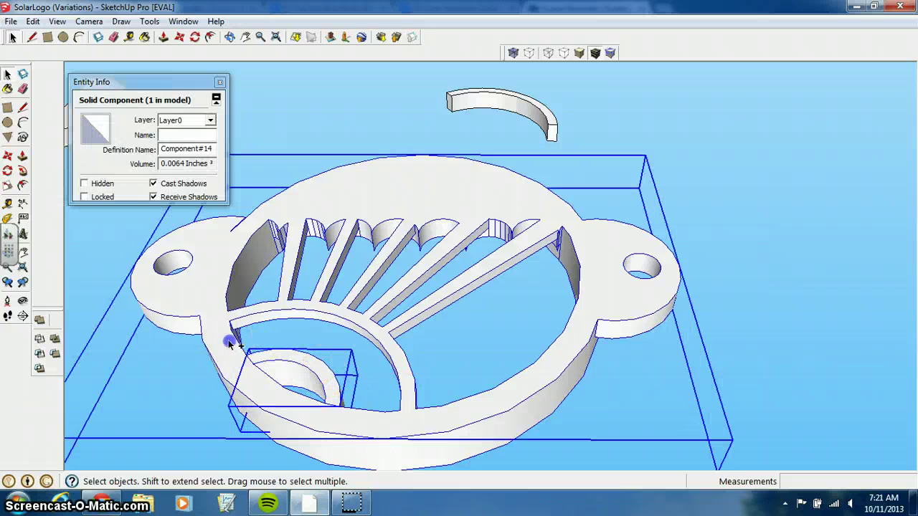
click(262, 354)
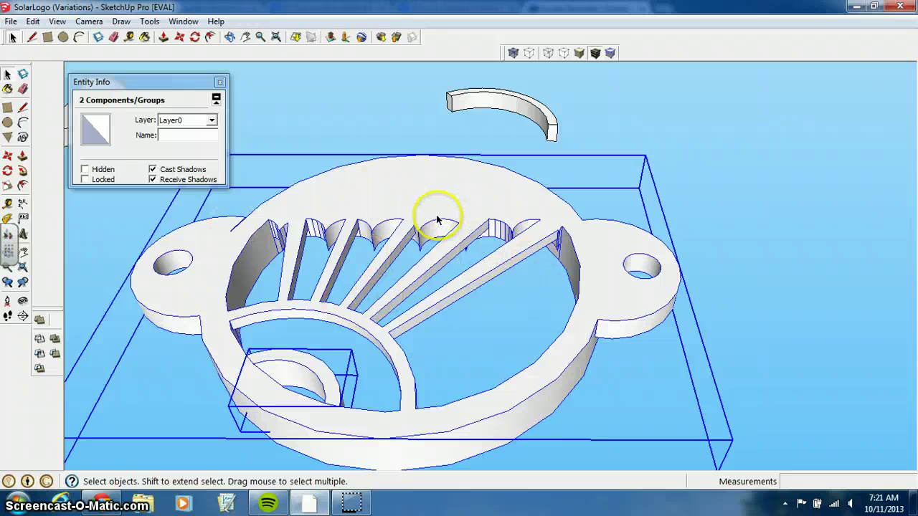
click(41, 320)
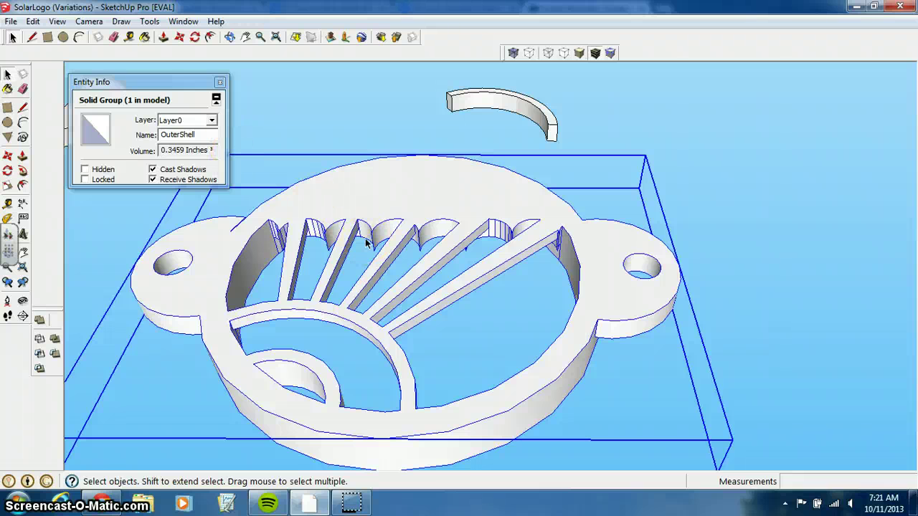
Move the larger arc into the logo, fitting it snugly beside the first arc
click(529, 113)
key(m)
click(548, 127)
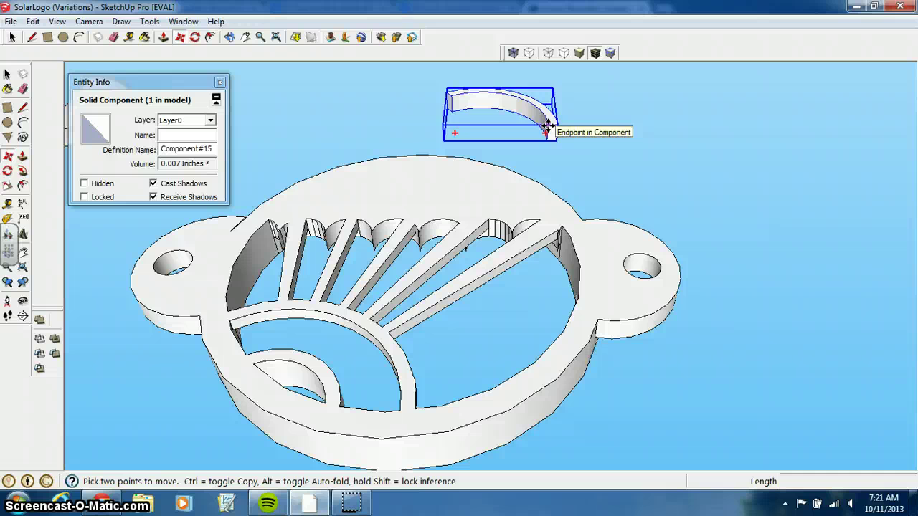
drag(547, 127, 370, 406)
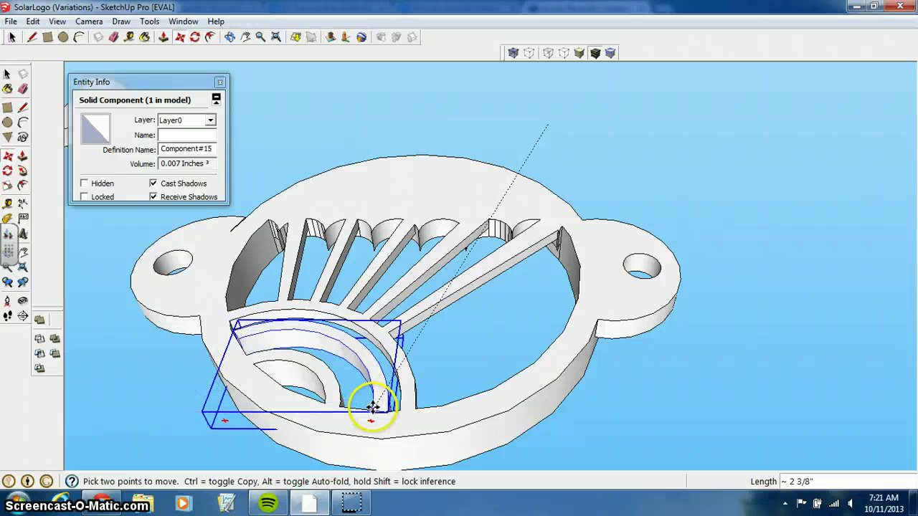
scroll(370, 407, up, 3)
drag(370, 407, 368, 412)
middle_drag(368, 413, 359, 365)
Merge the larger arc into the logo with Outer Shell, reaching 0.3529 in³
key(space)
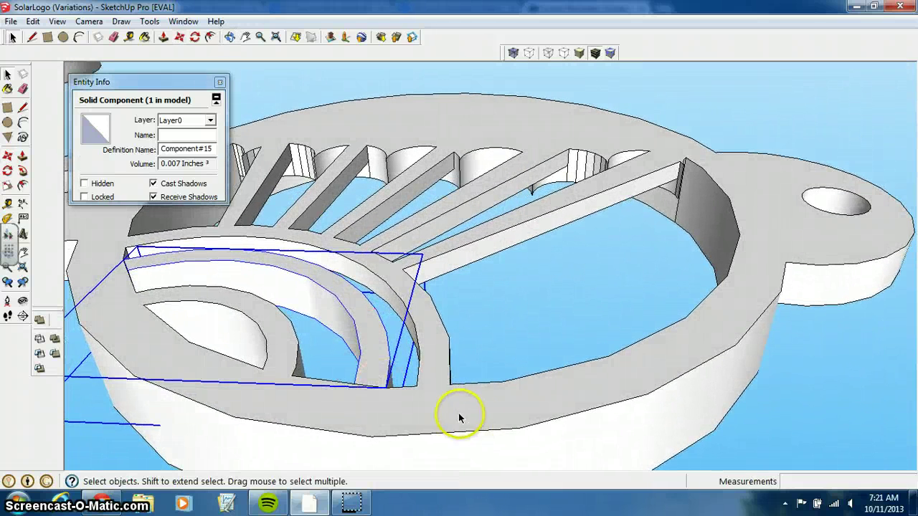
click(459, 413)
click(380, 350)
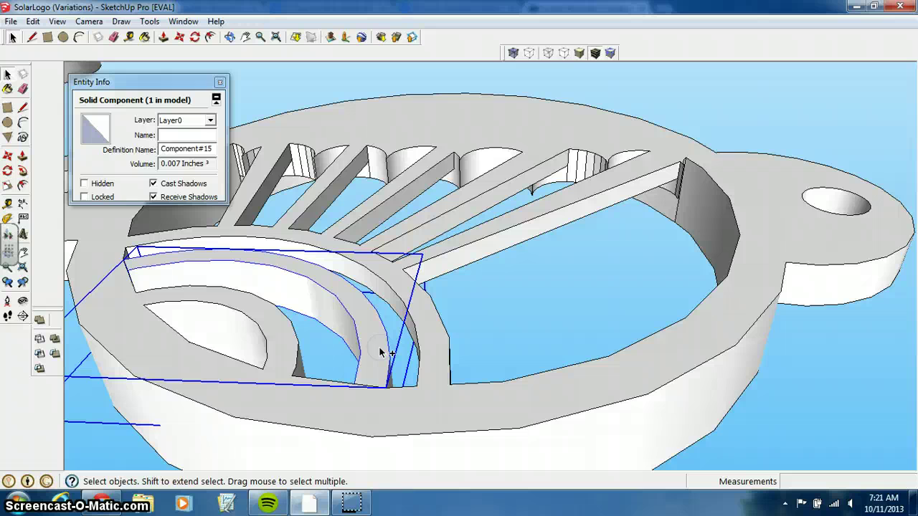
shift+click(436, 407)
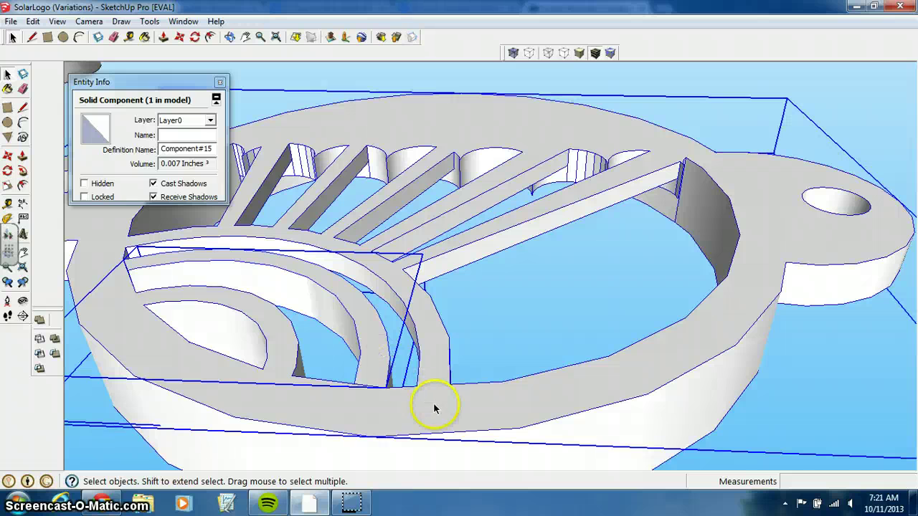
click(40, 319)
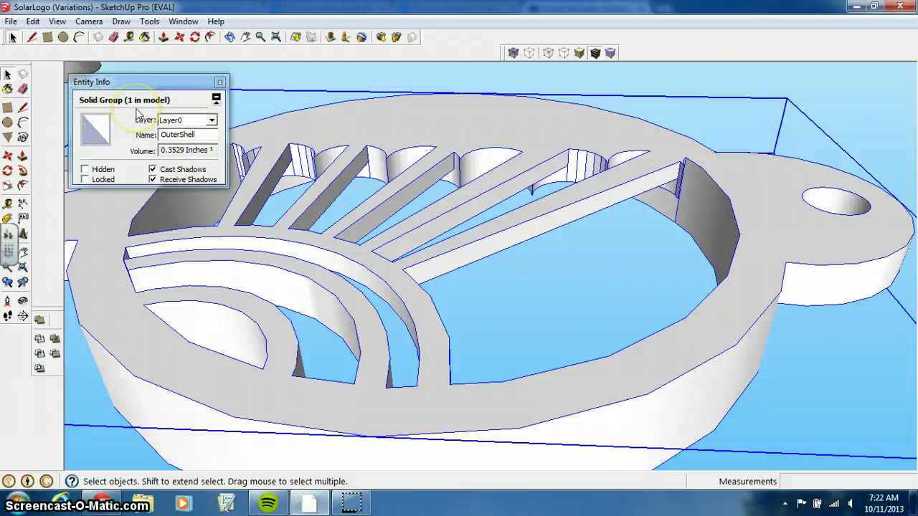
Close Entity Info, select the finished logo and shift it slightly toward the viewer
click(220, 82)
middle_drag(488, 399, 499, 266)
scroll(510, 342, down, 5)
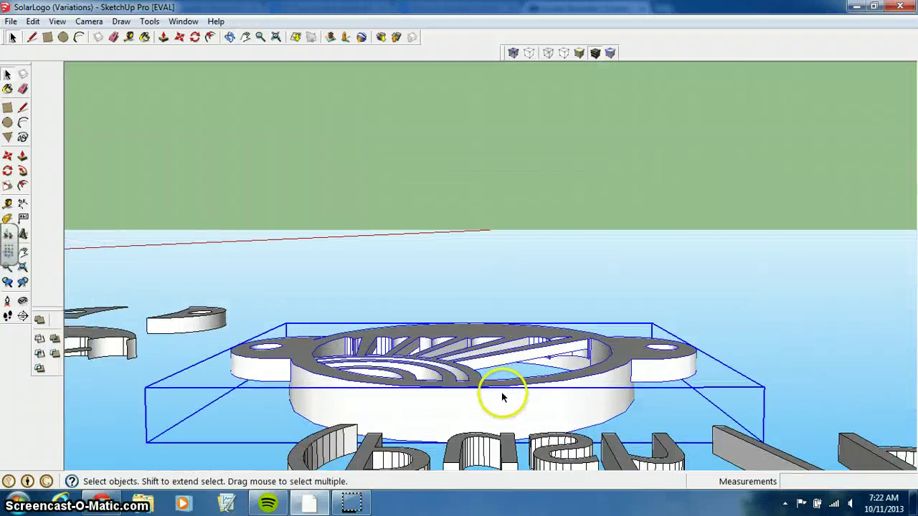
middle_drag(502, 398, 562, 132)
click(553, 309)
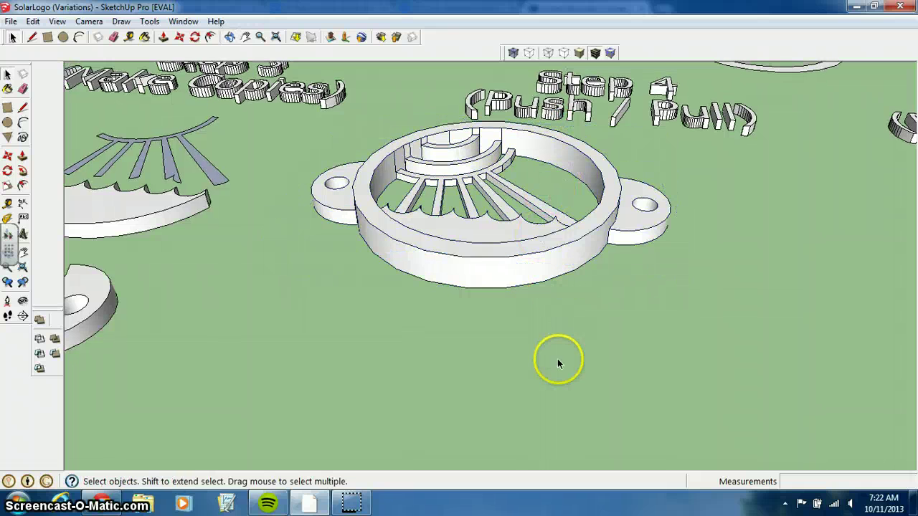
click(500, 250)
key(m)
drag(469, 244, 454, 308)
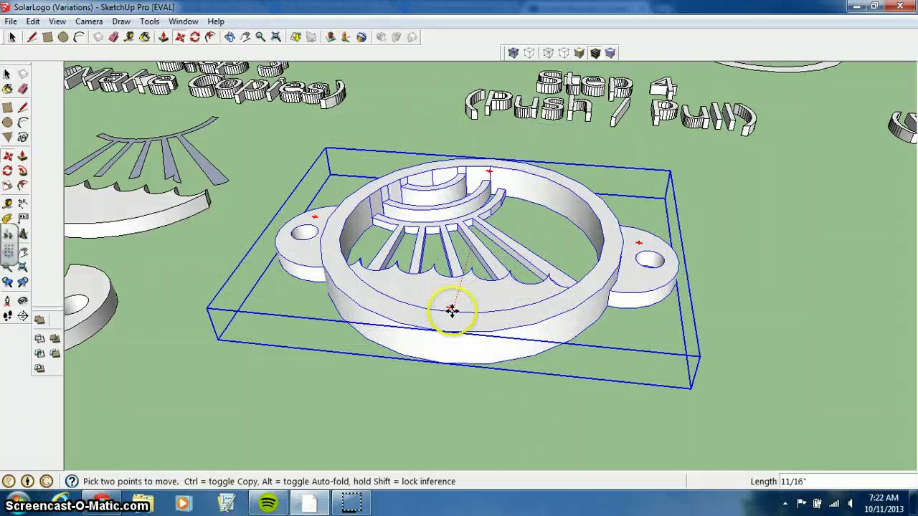
Scale the logo down from a corner grip
key(s)
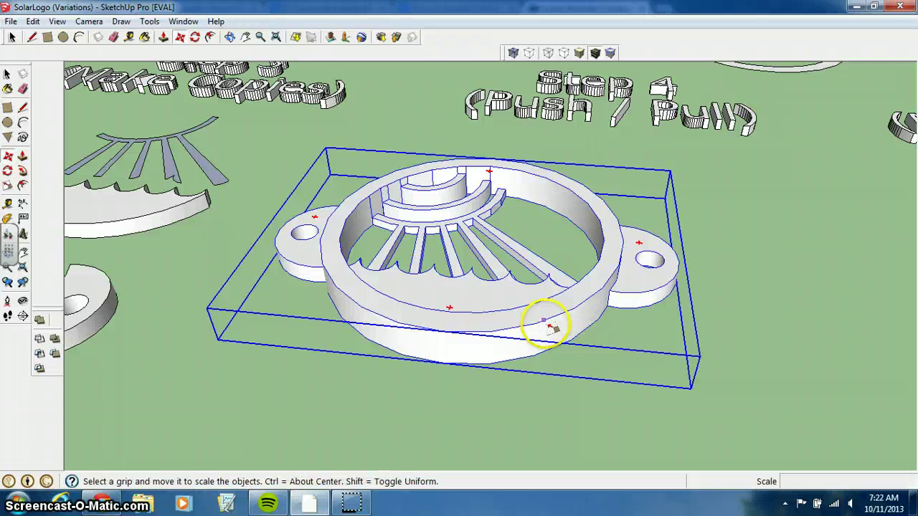
drag(699, 357, 547, 282)
key(space)
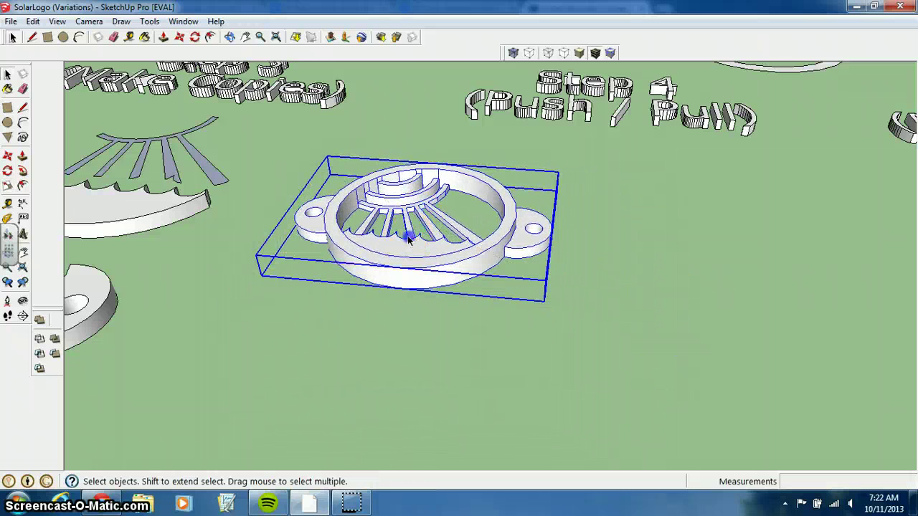
key(m)
click(418, 242)
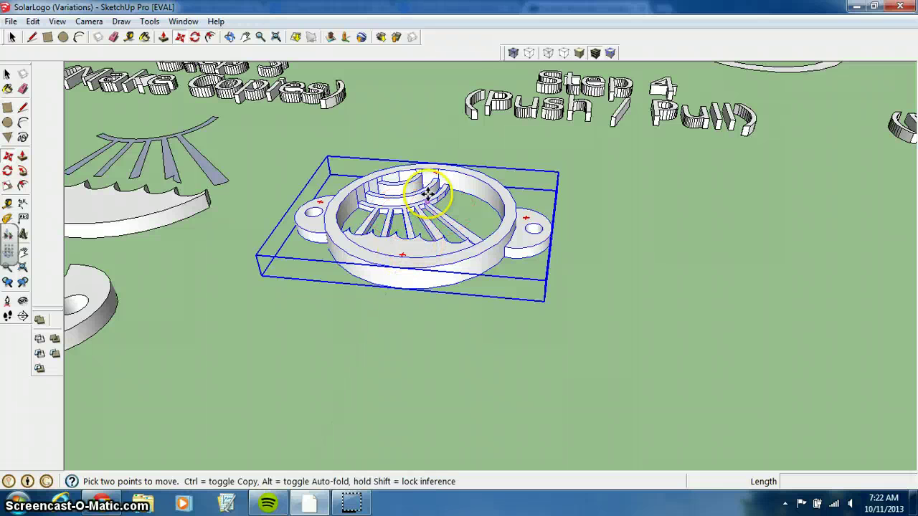
Rotate the logo 90 degrees on the ground
key(q)
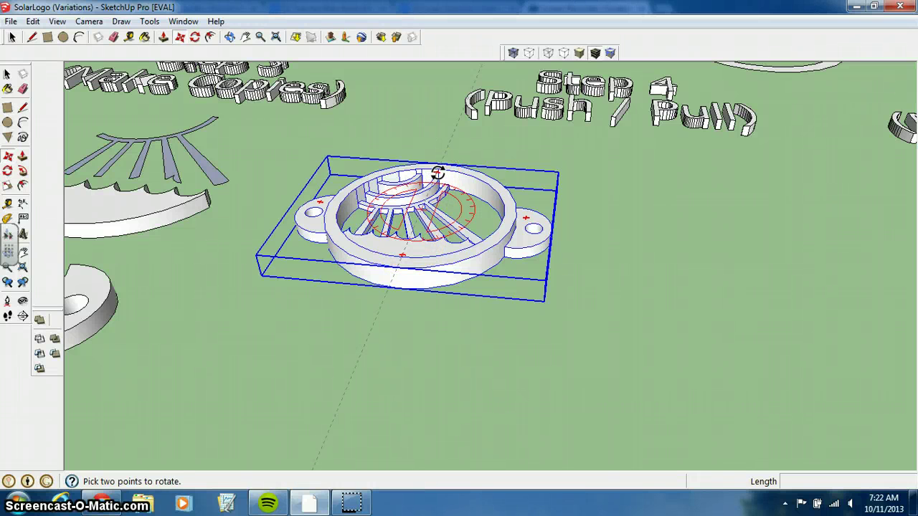
drag(439, 172, 480, 215)
key(m)
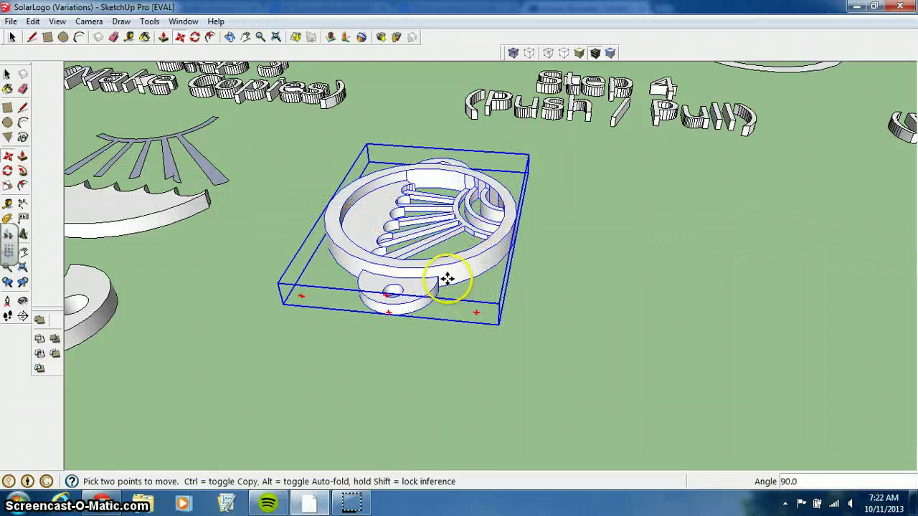
middle_drag(517, 328, 778, 336)
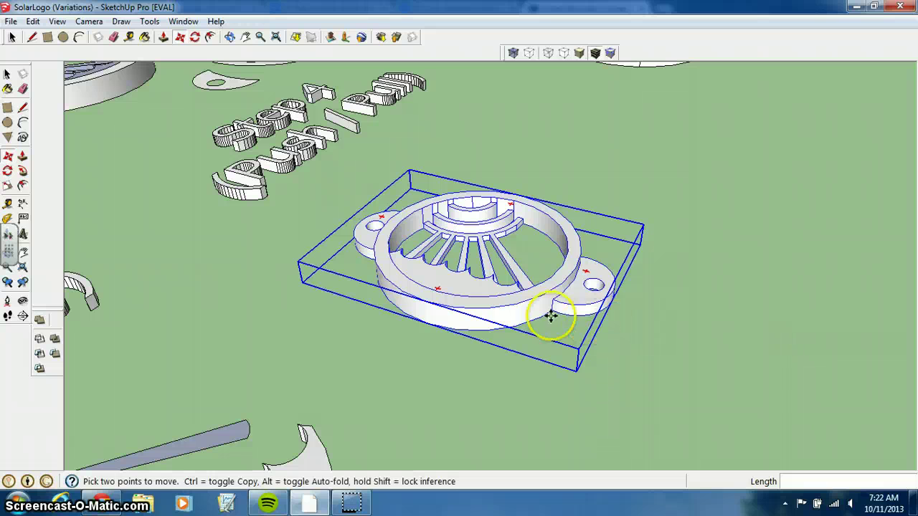